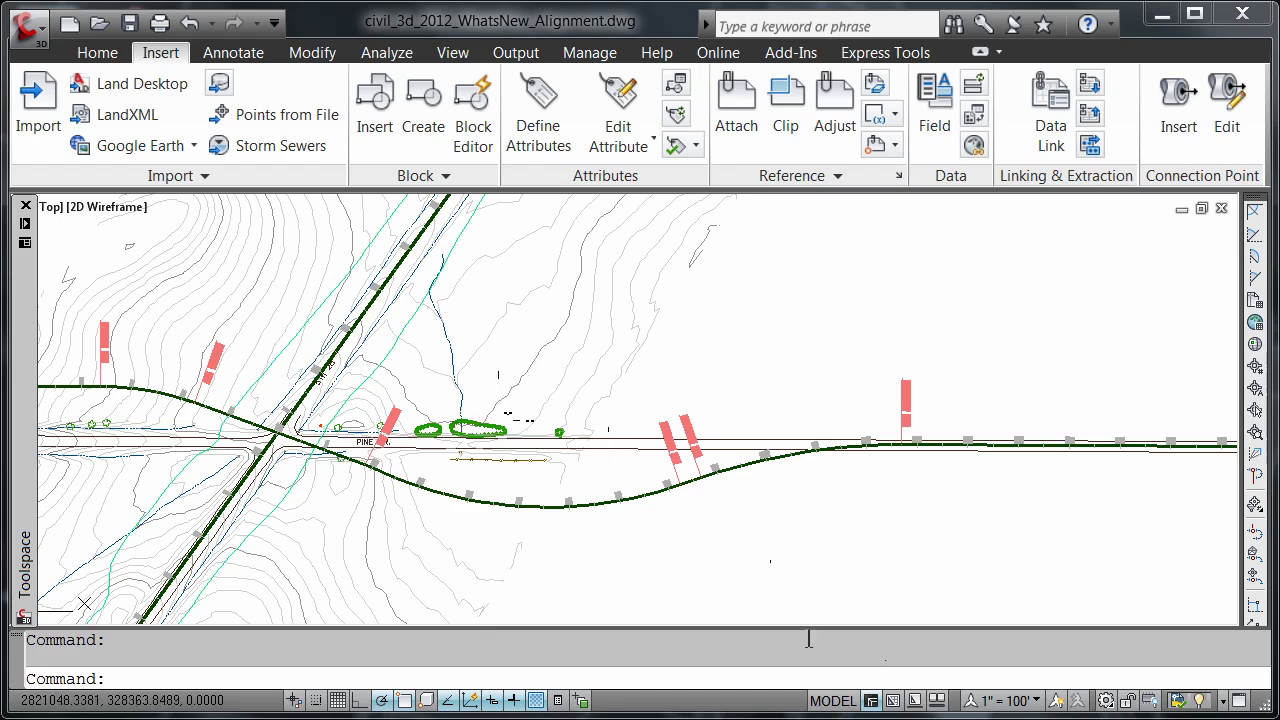
Edit Pine Drive's alignment geometry and show its segments in the Alignment Grid View.
click(697, 479)
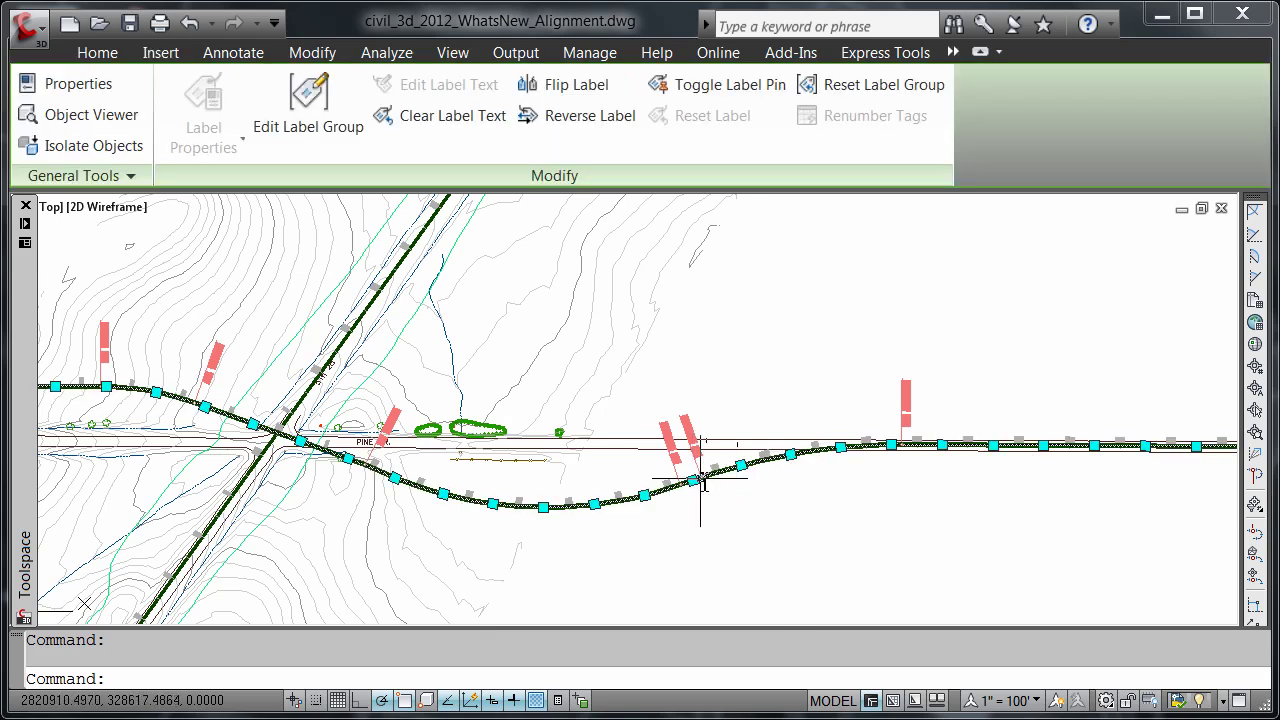
right_click(701, 481)
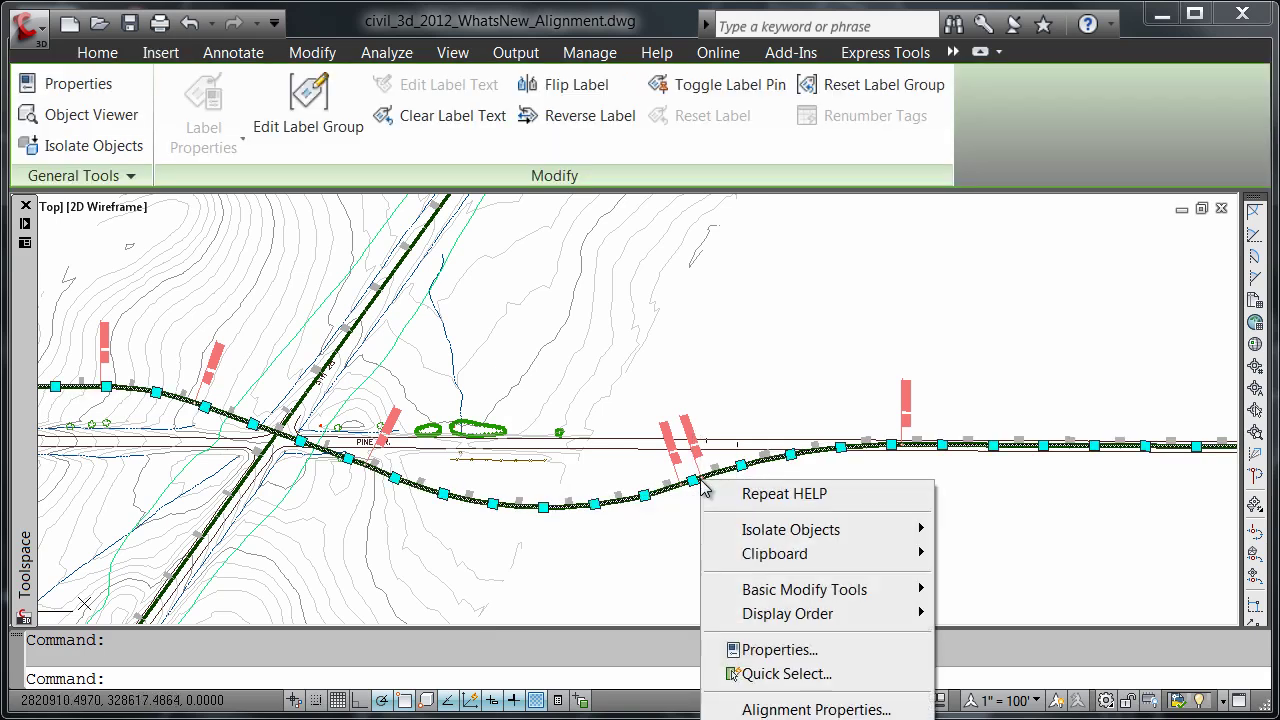
click(800, 714)
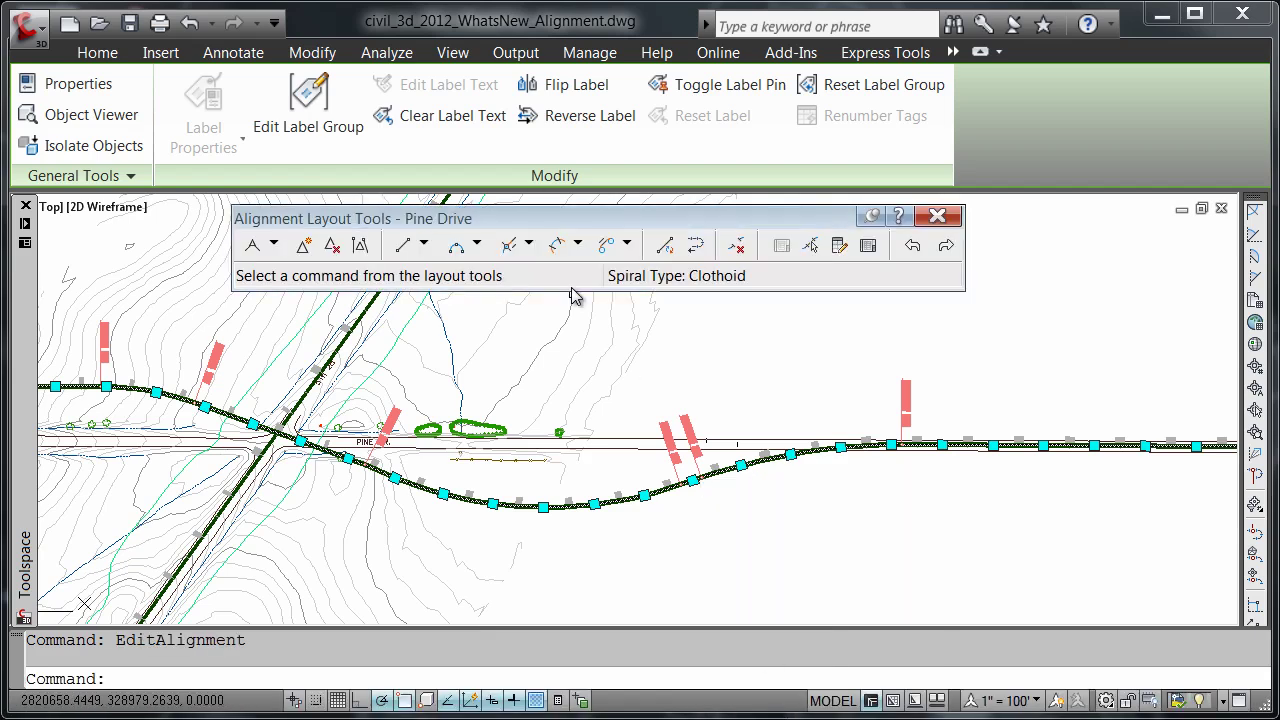
click(868, 246)
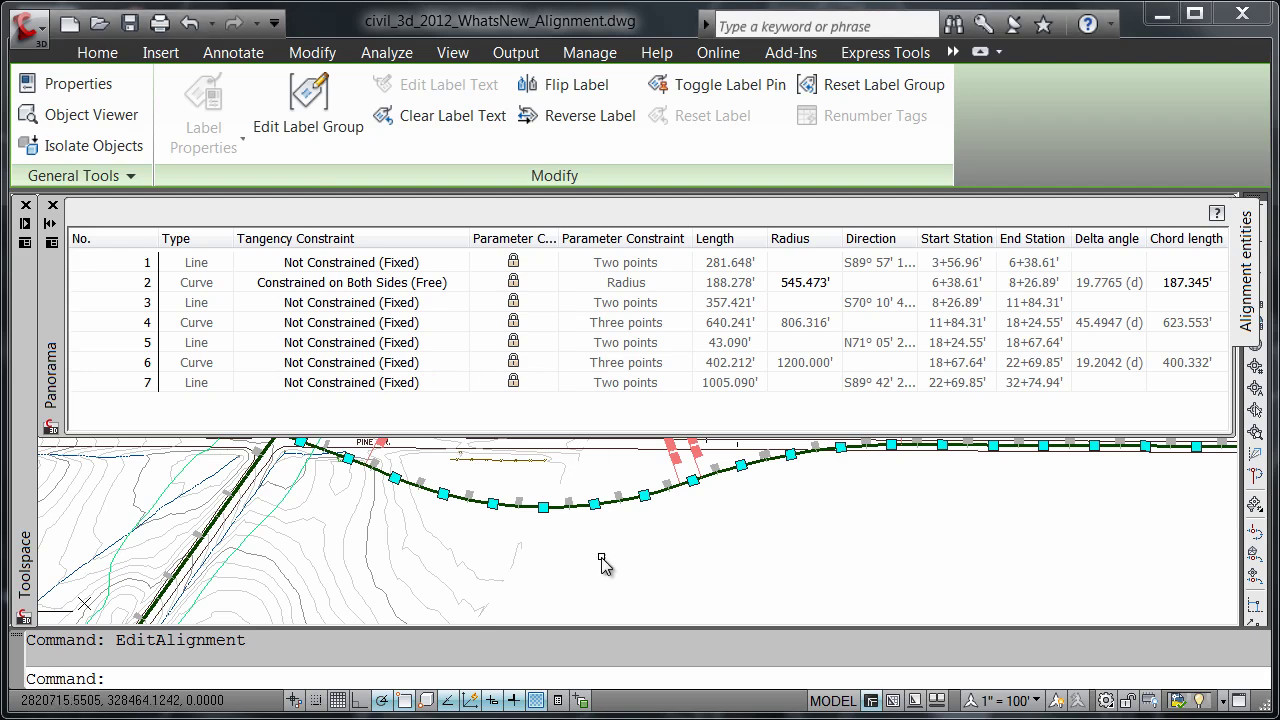
Zoom the drawing to curve 4 of Pine Drive, then zoom back out.
click(318, 332)
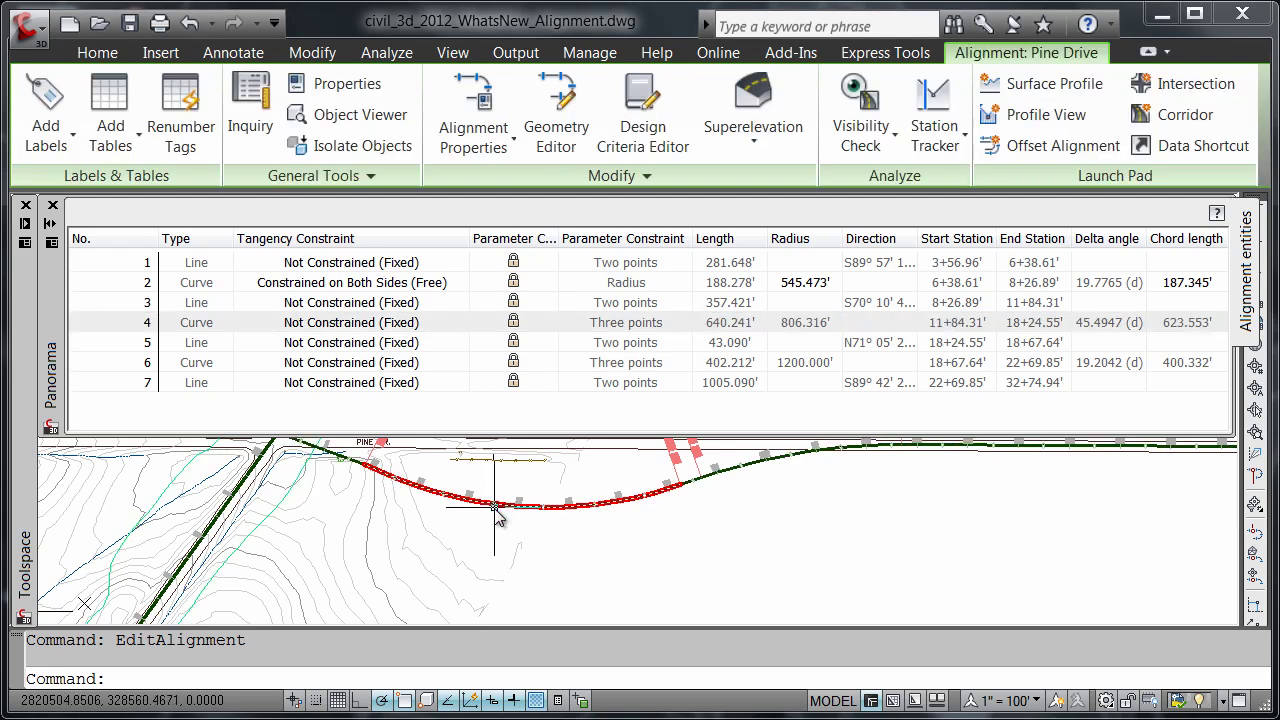
right_click(266, 323)
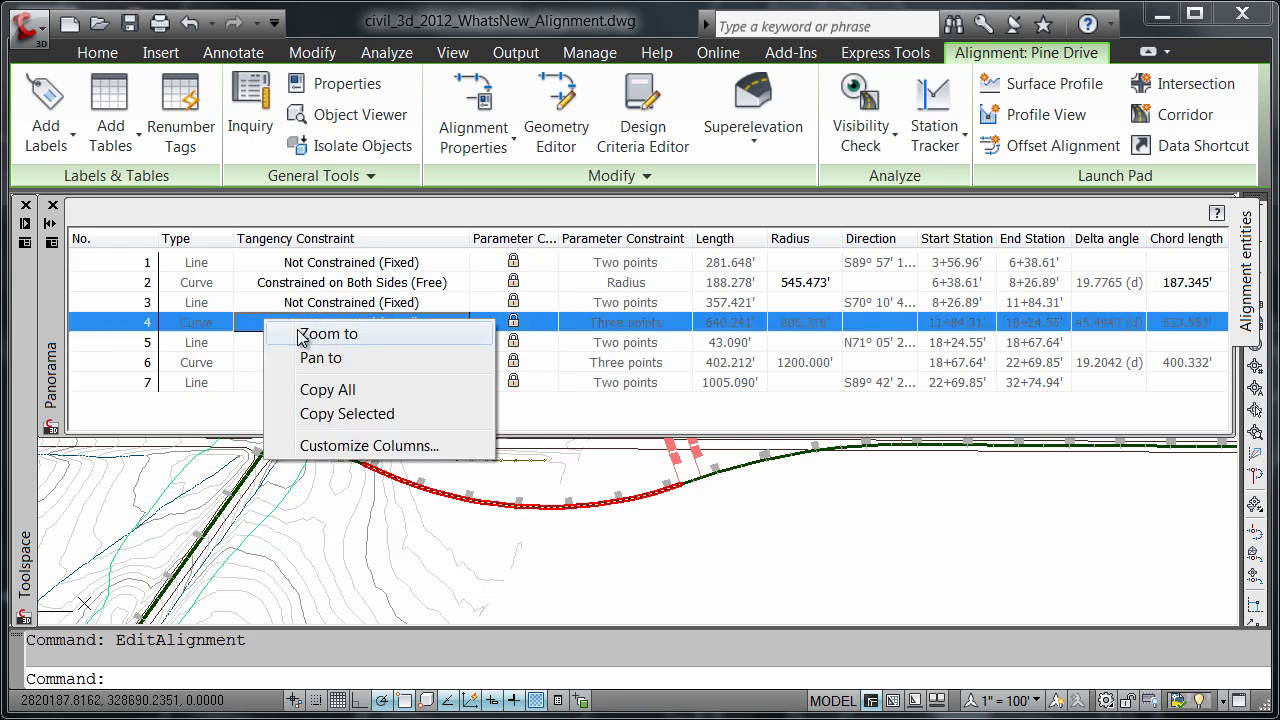
click(300, 335)
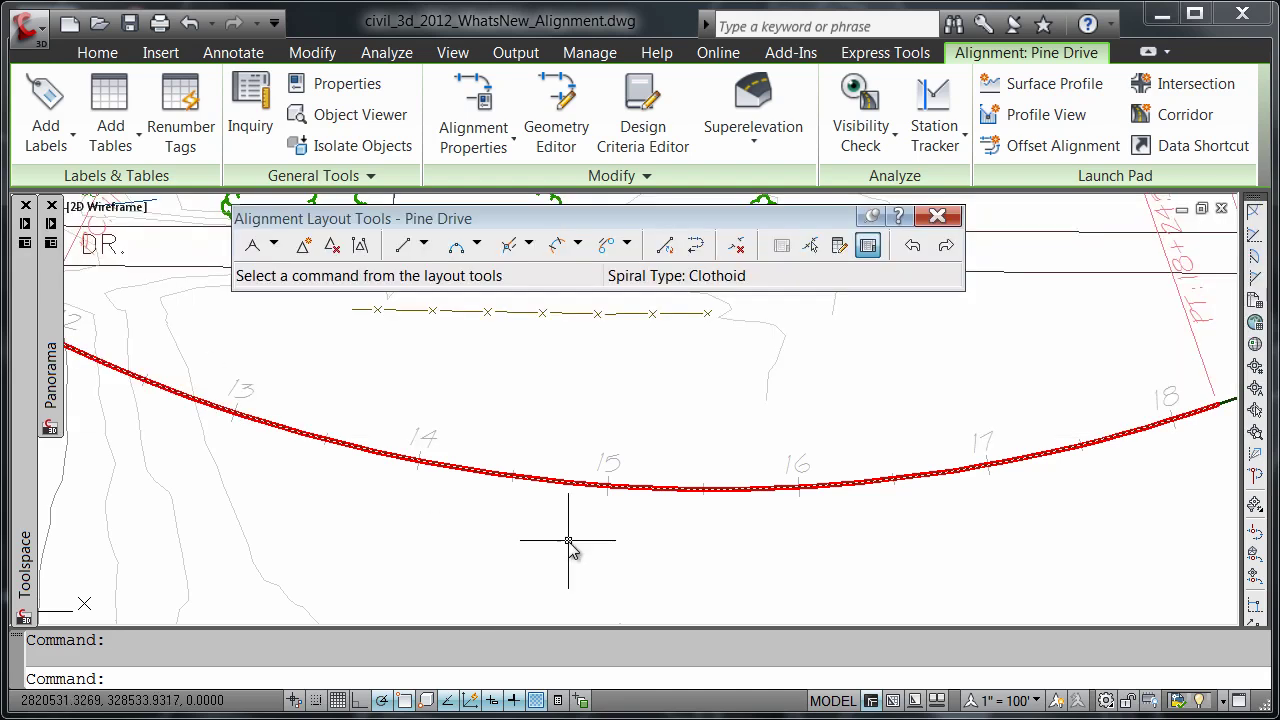
scroll(568, 545, down, 6)
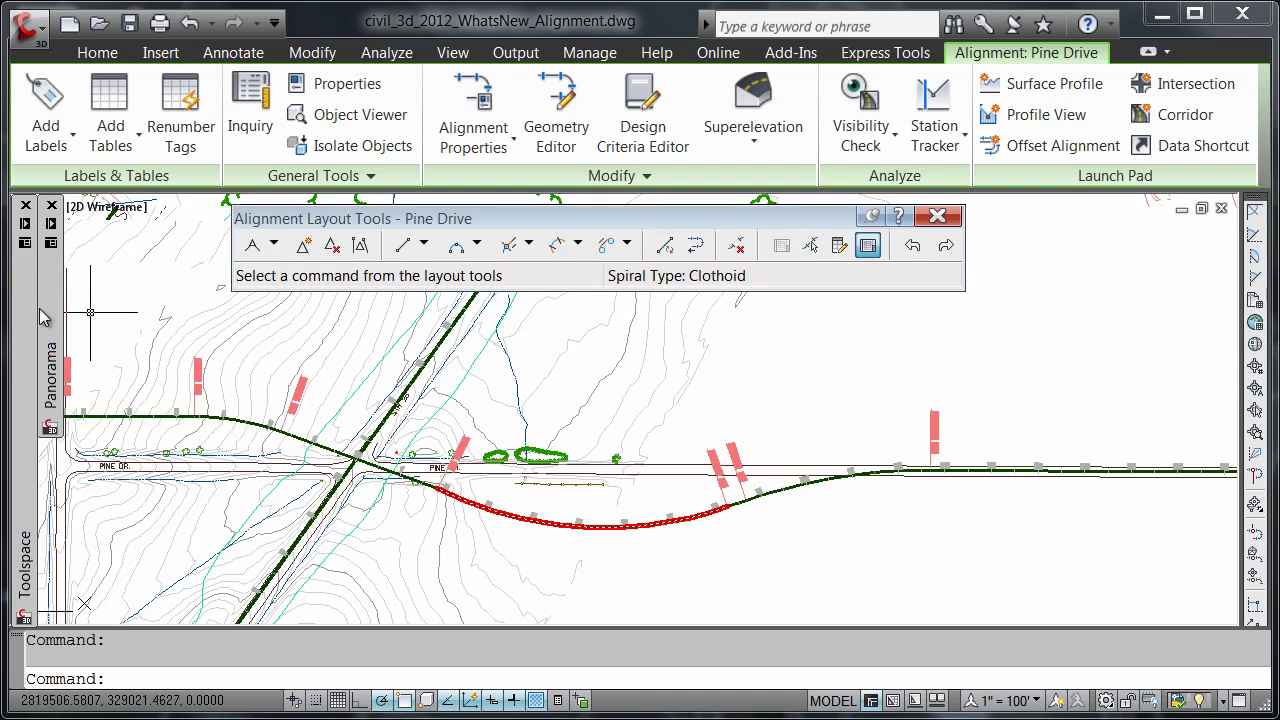
mouse_move(24, 317)
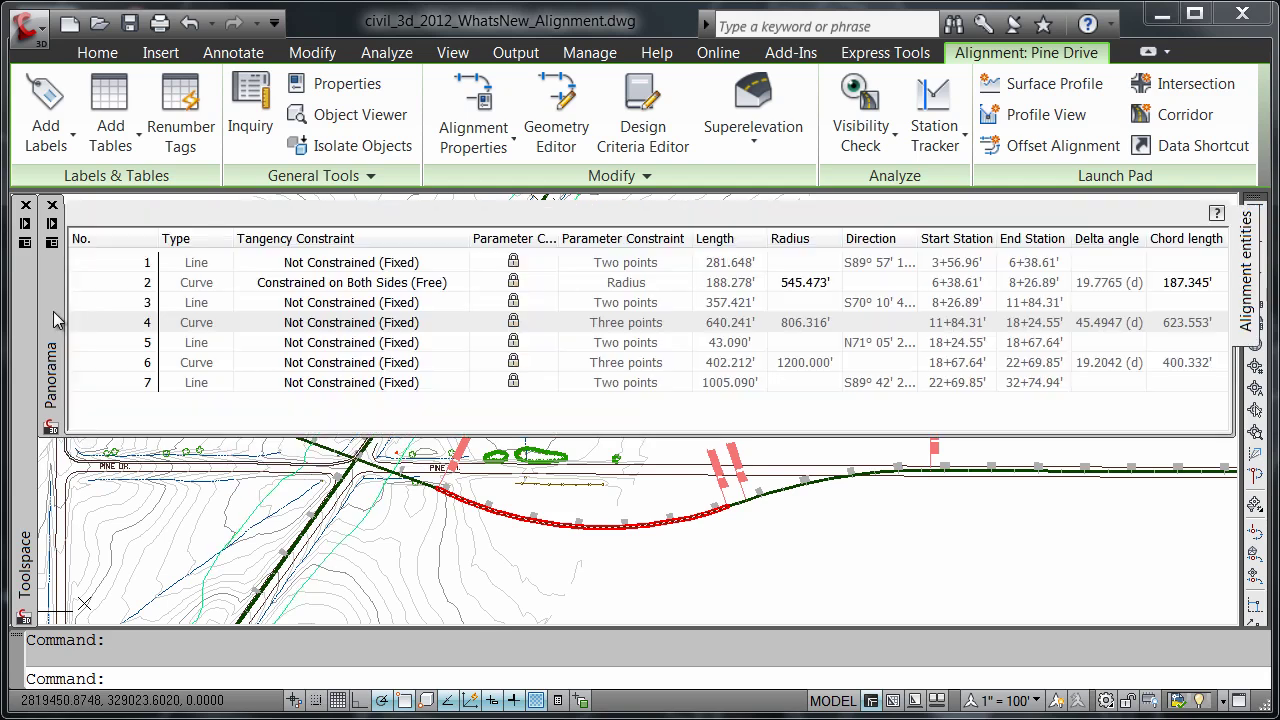
click(70, 320)
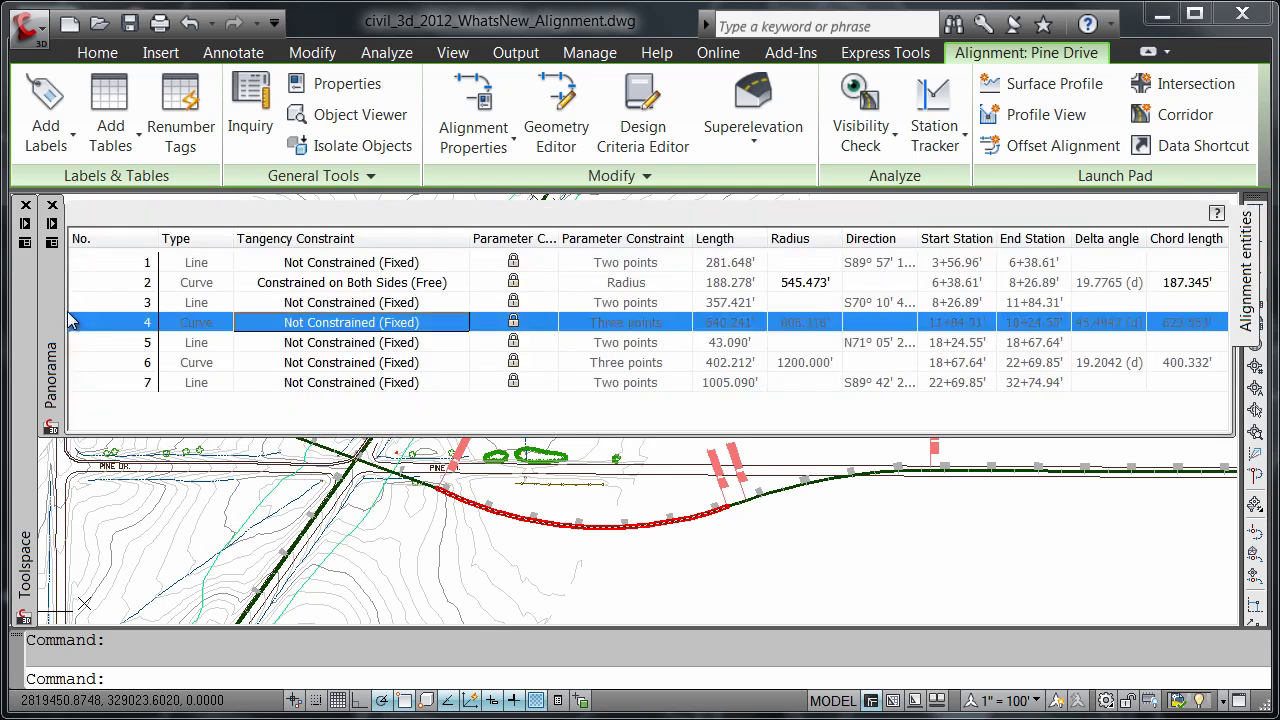
Highlight lines 5 and 7 together in the drawing.
click(151, 344)
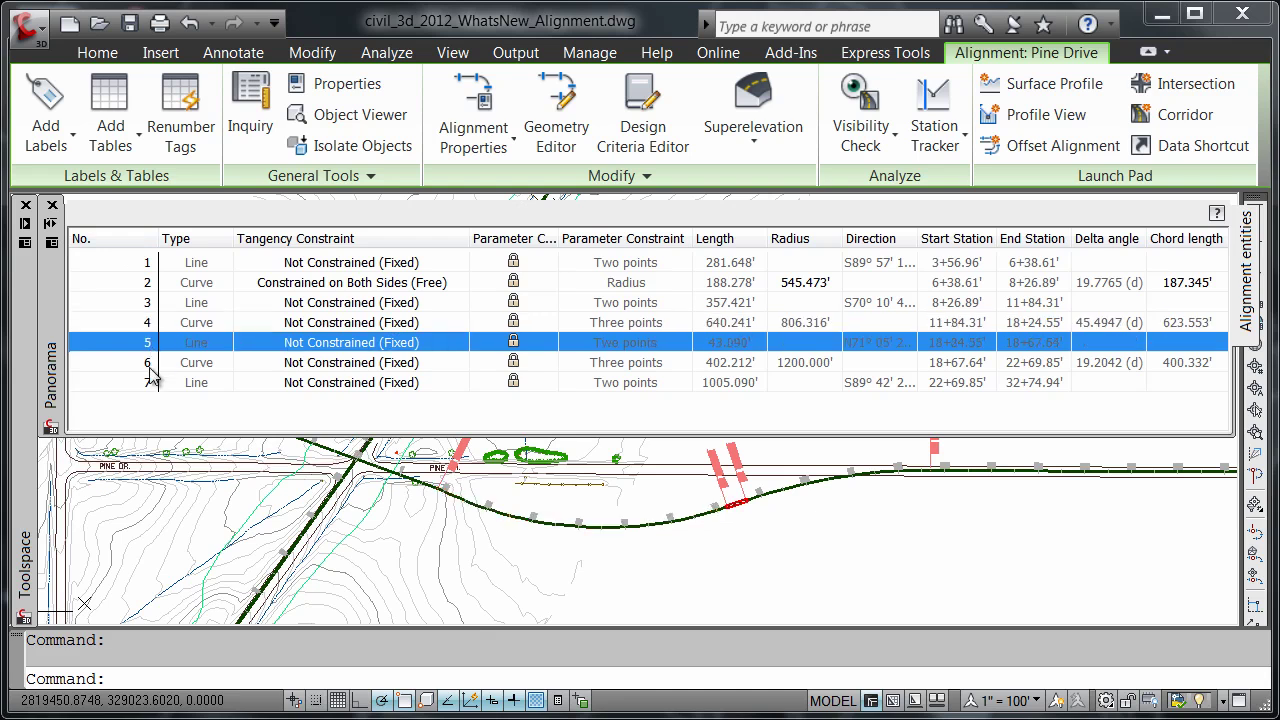
ctrl+click(147, 388)
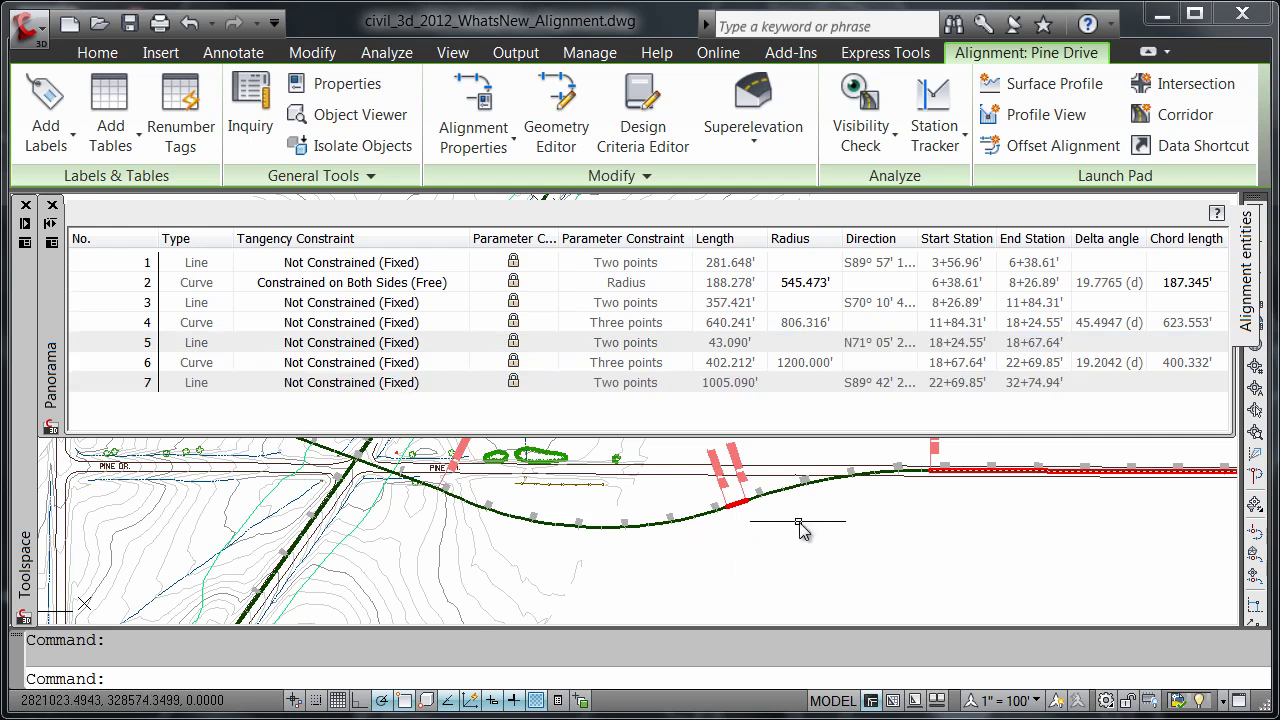
mouse_move(816, 525)
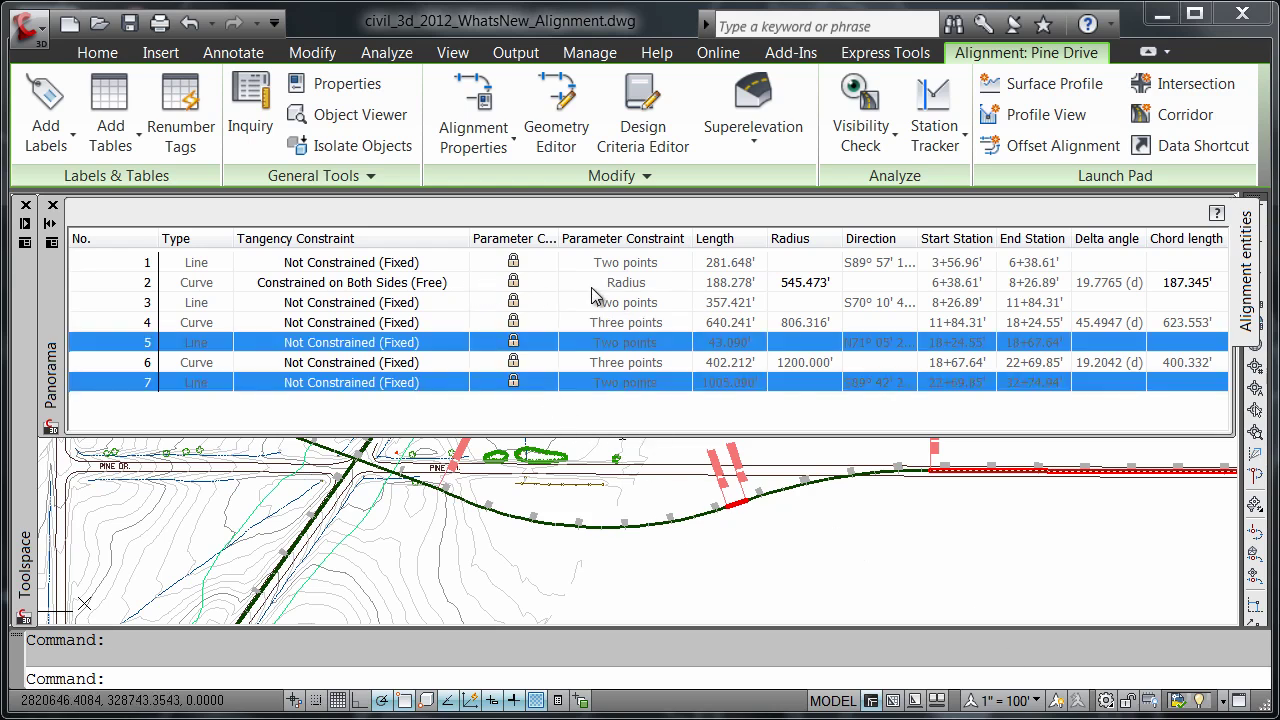
Change curve 2's radius to 750'.
click(785, 287)
click(785, 287)
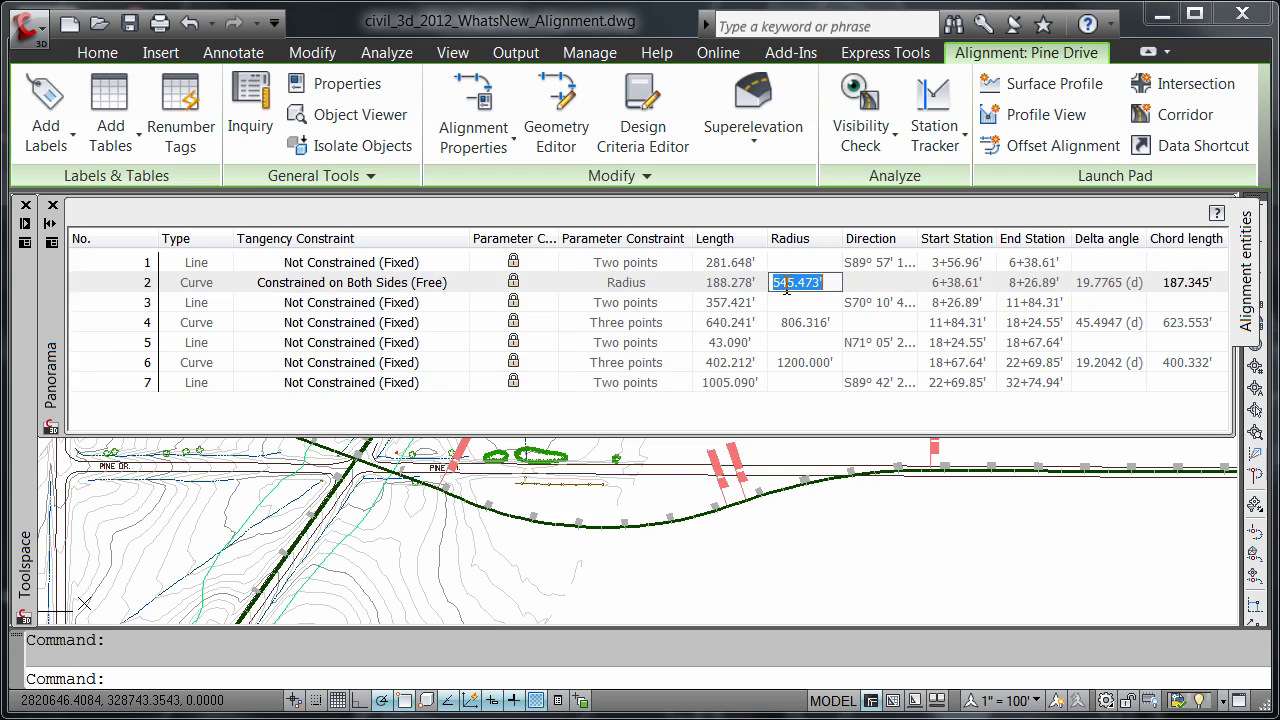
text(750)
key(Return)
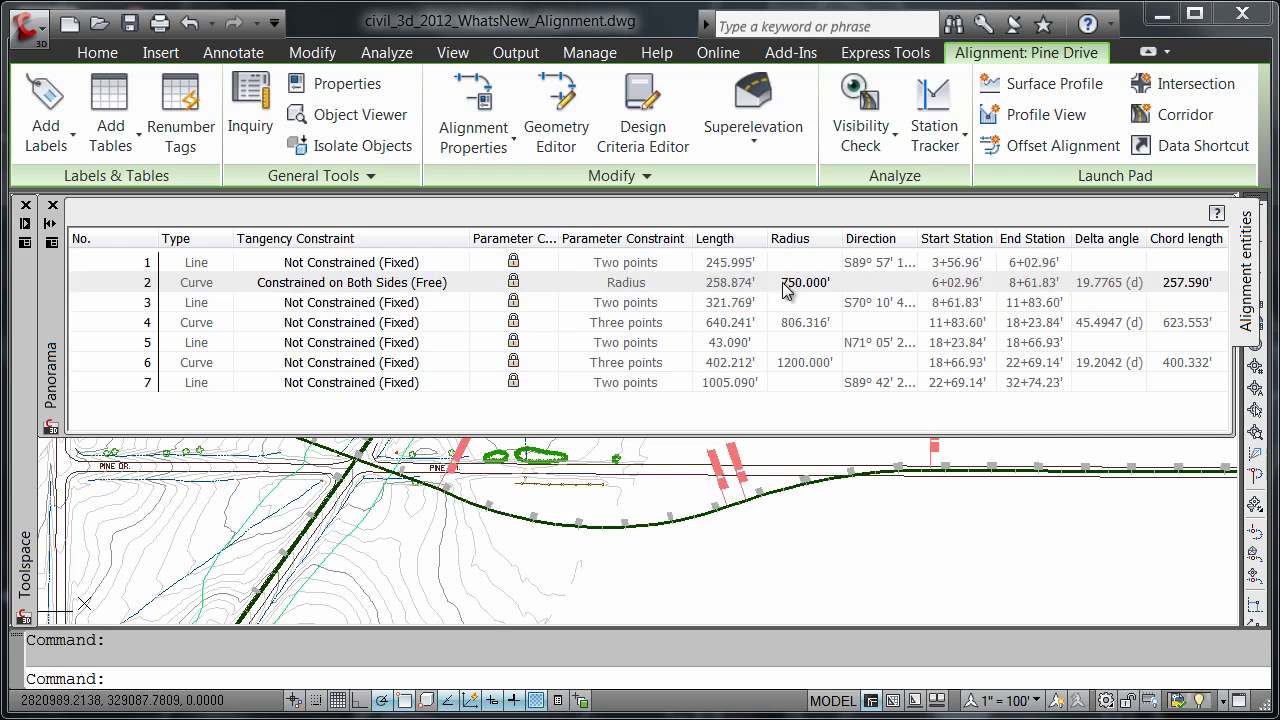
Set curve 2's parameter constraint to Passthrough.
click(530, 288)
click(616, 287)
click(617, 288)
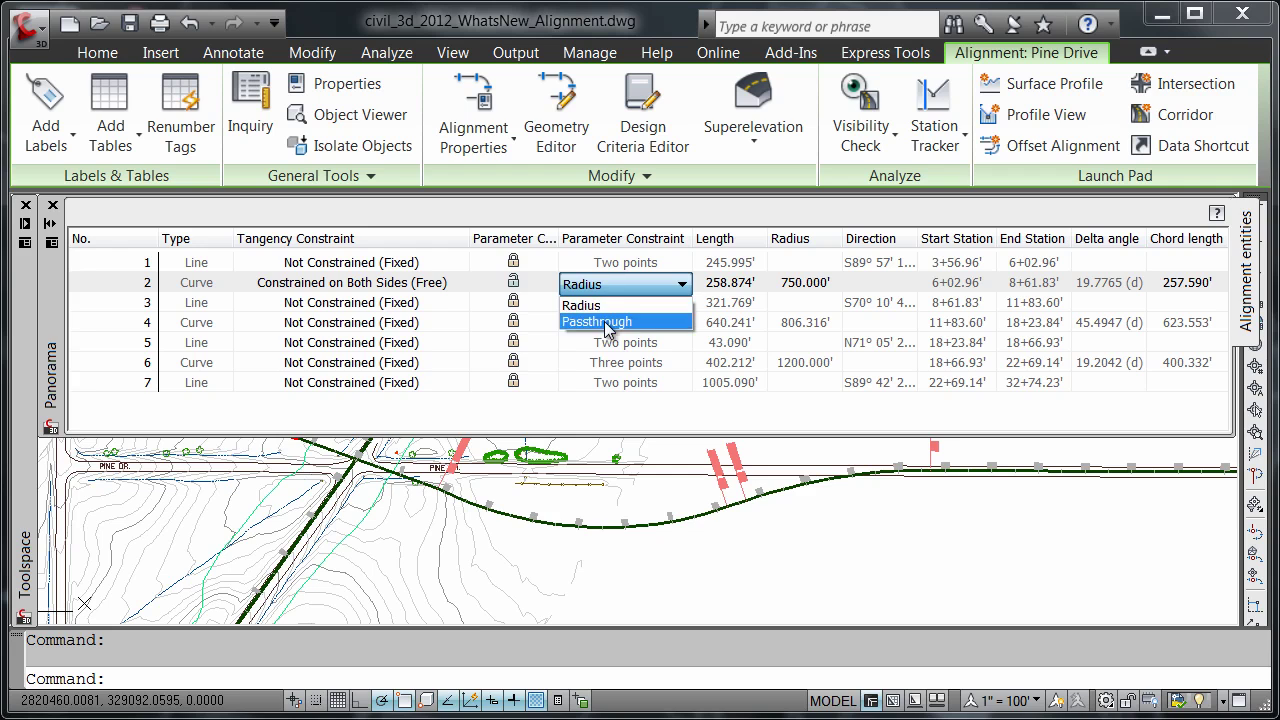
click(598, 322)
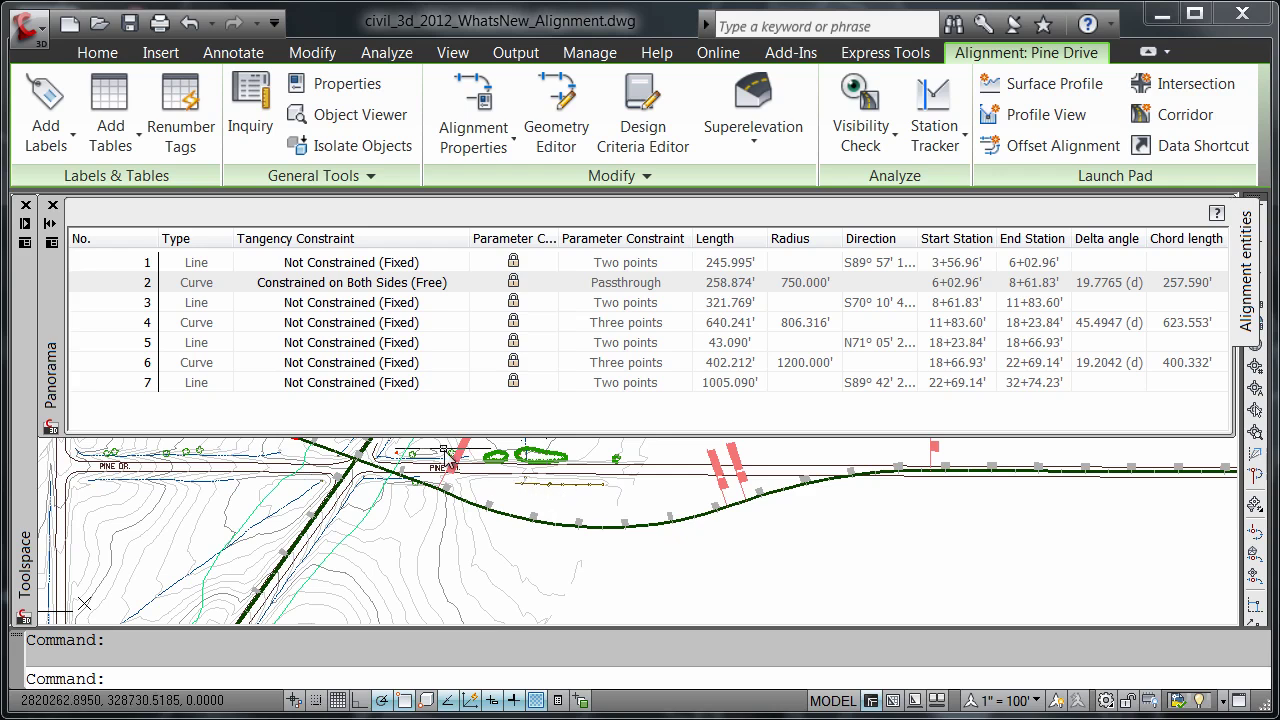
Set the tangency constraint of curve 6 and line 7 to Constrained by Previous (Floating).
click(425, 476)
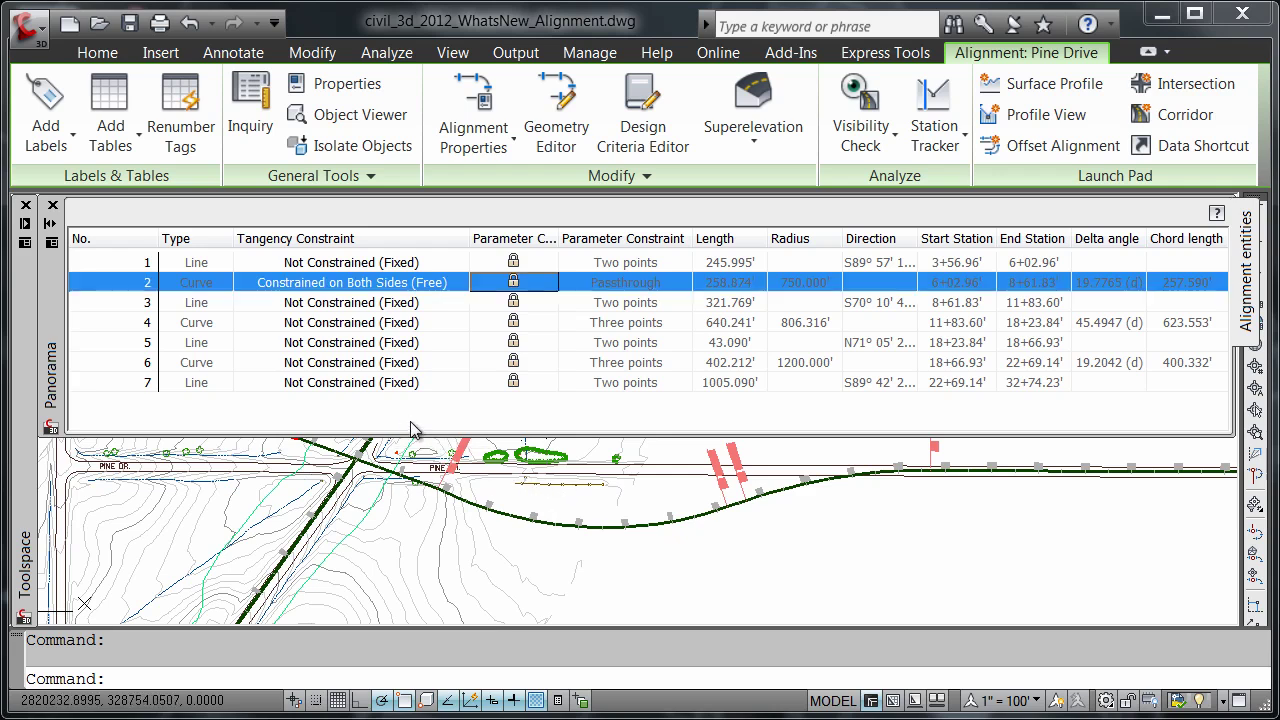
click(362, 366)
click(363, 366)
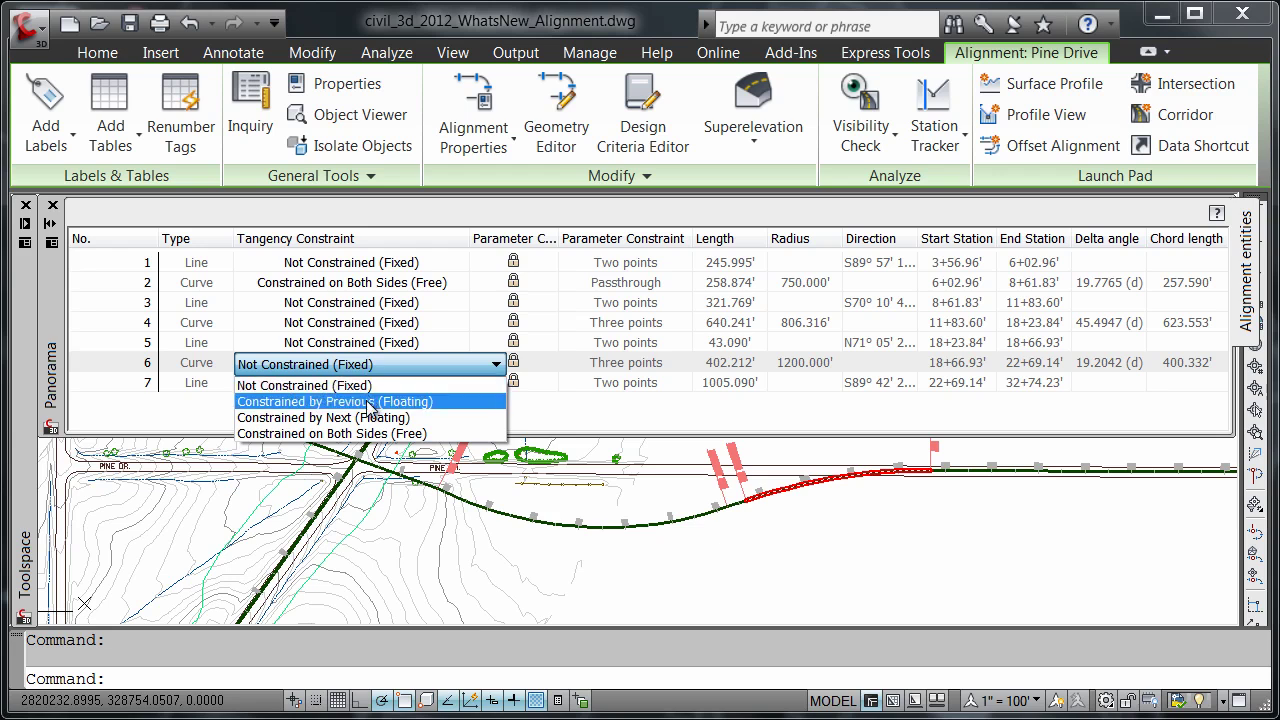
click(368, 402)
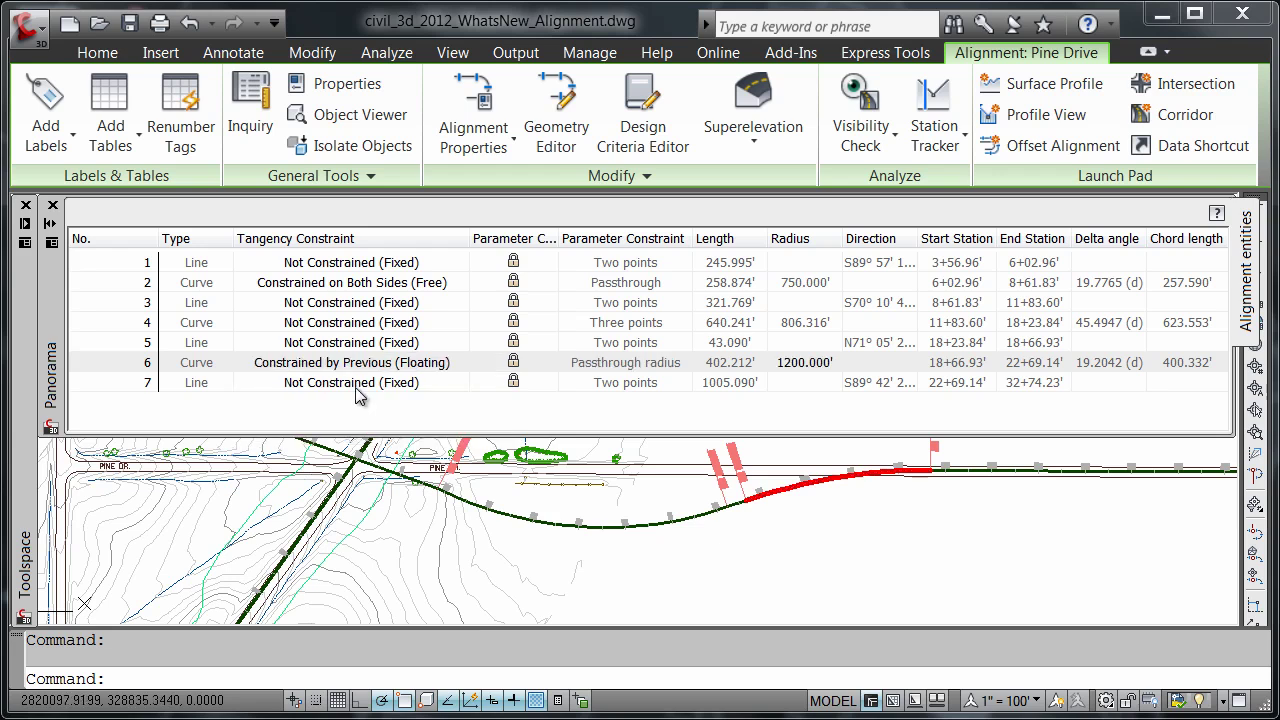
click(356, 390)
click(356, 390)
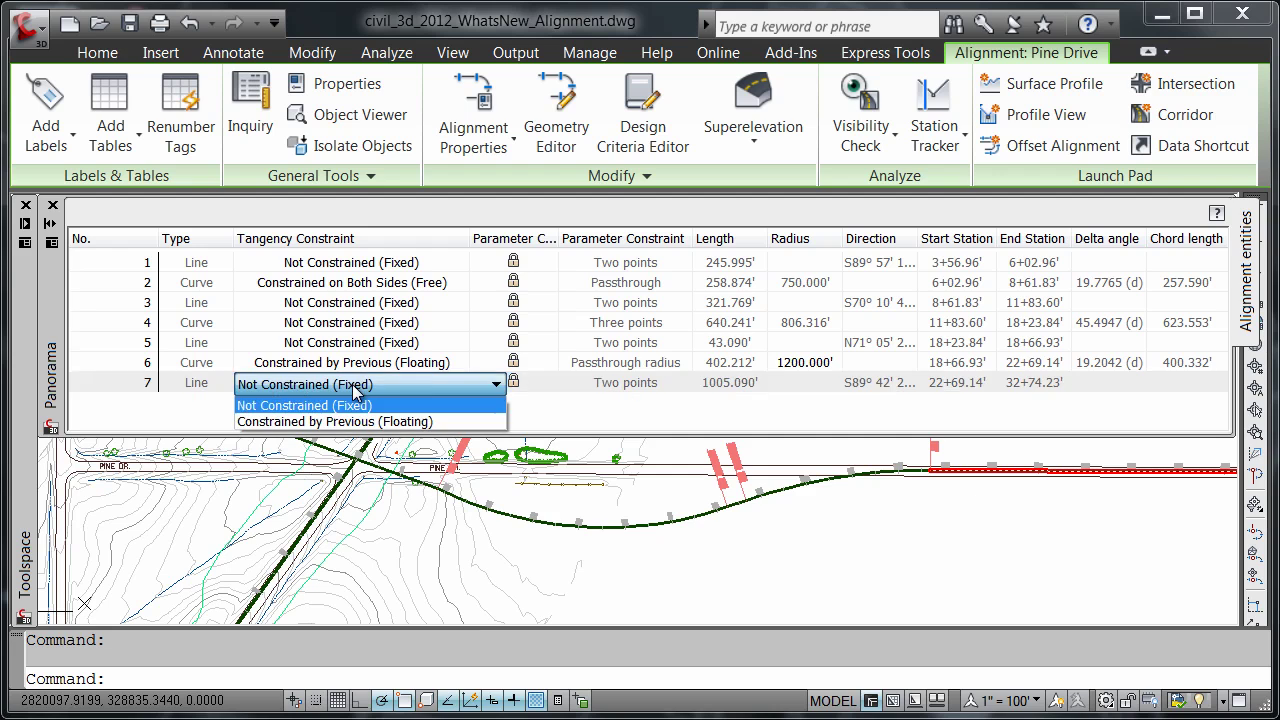
click(362, 421)
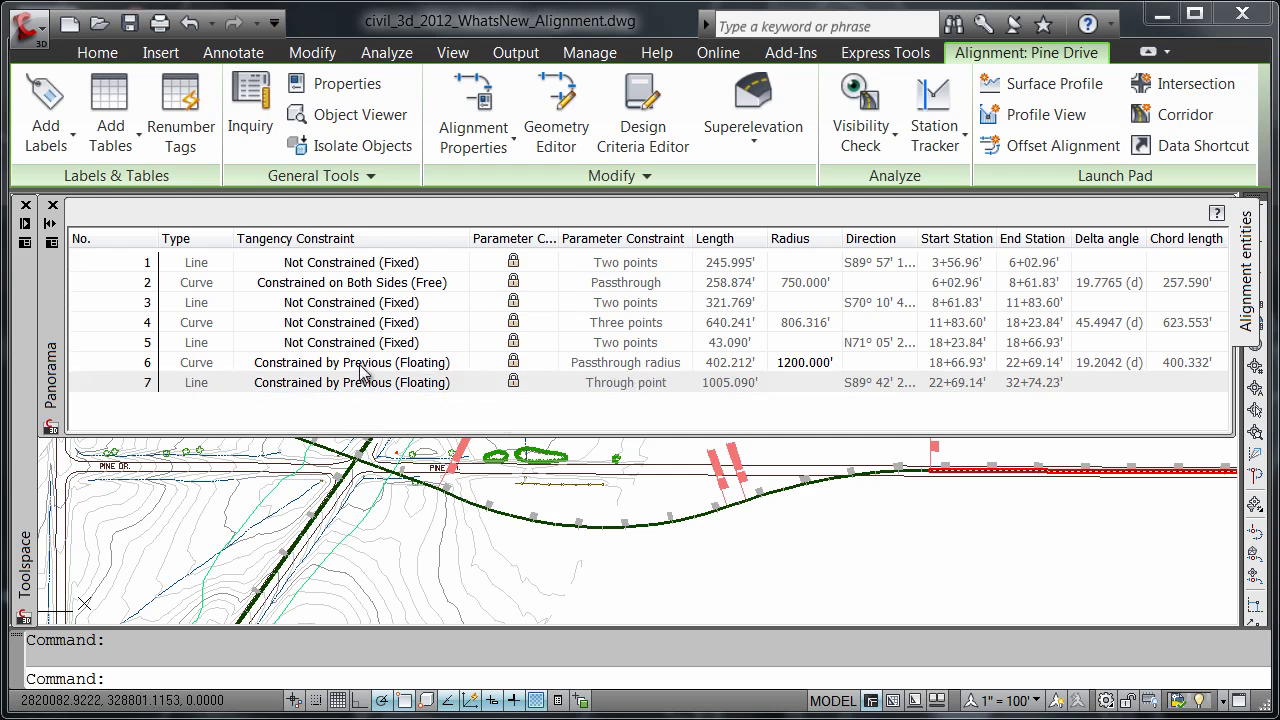
click(366, 382)
click(362, 365)
click(362, 364)
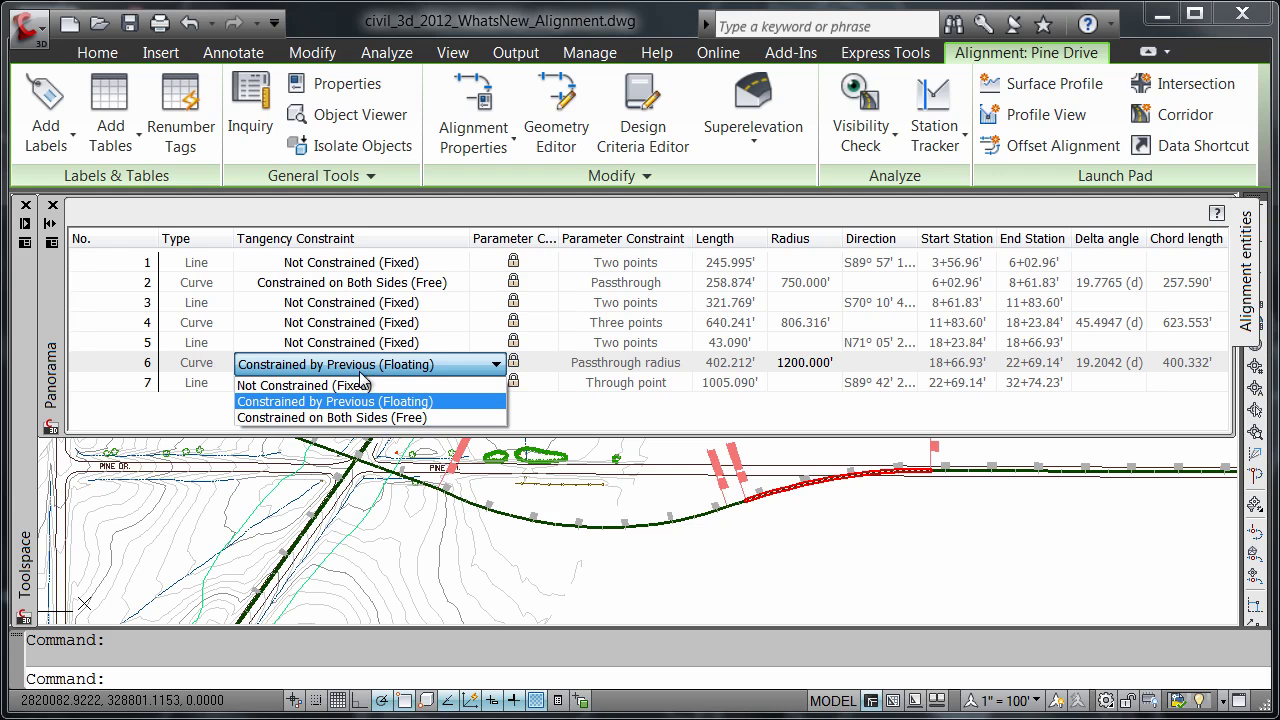
click(362, 402)
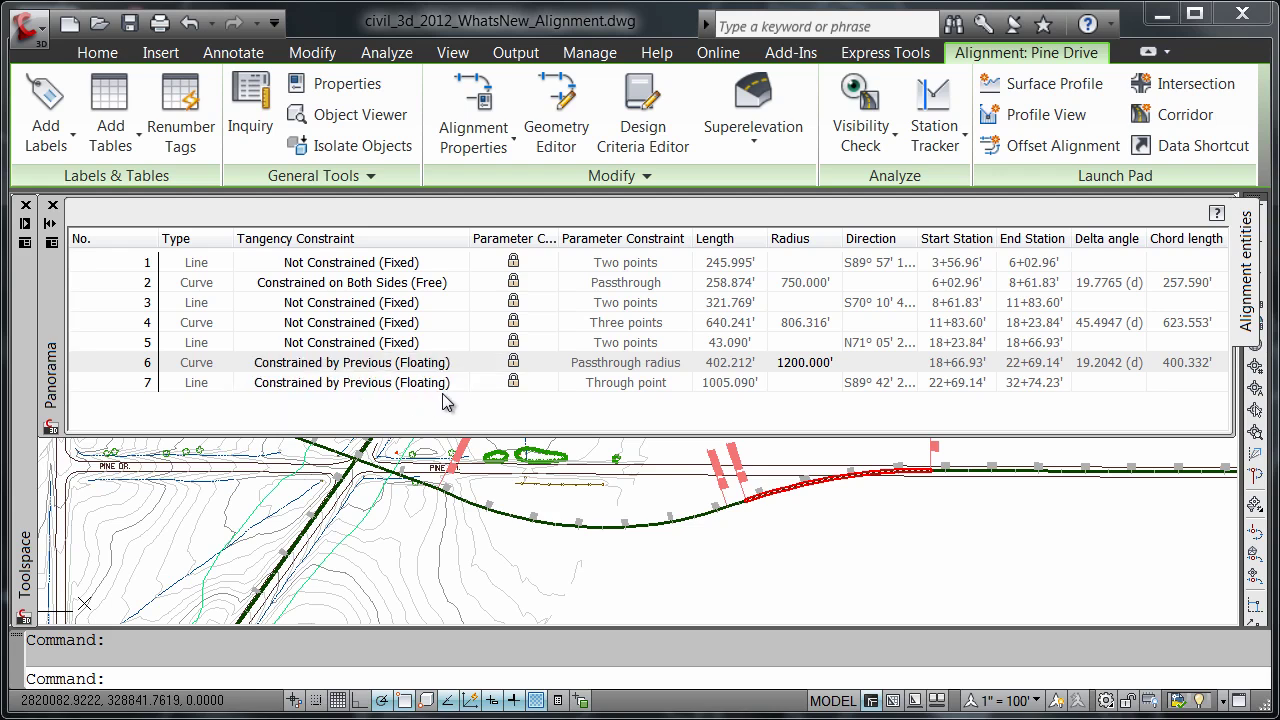
Turn on Always perform implied tangency constraint swapping in Pine Drive's alignment properties.
click(476, 100)
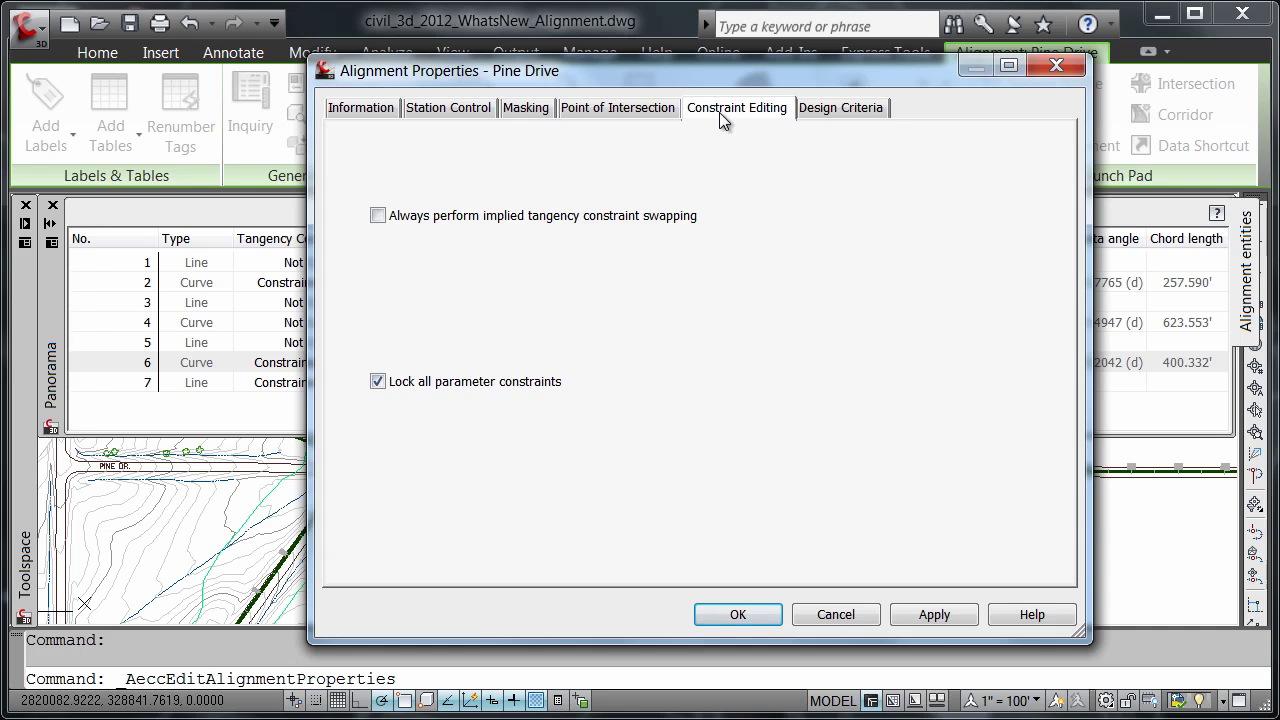
click(378, 216)
click(737, 614)
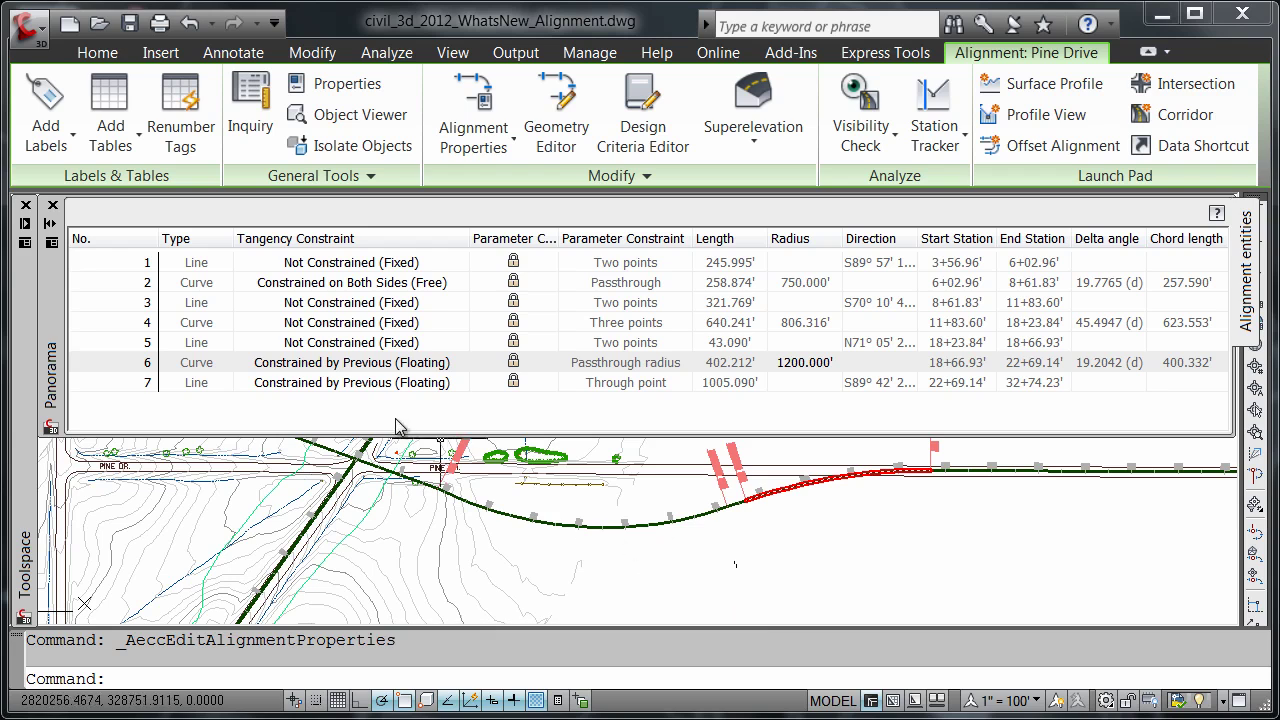
Change curve 6's tangency constraint to Constrained by Next (Floating).
click(376, 364)
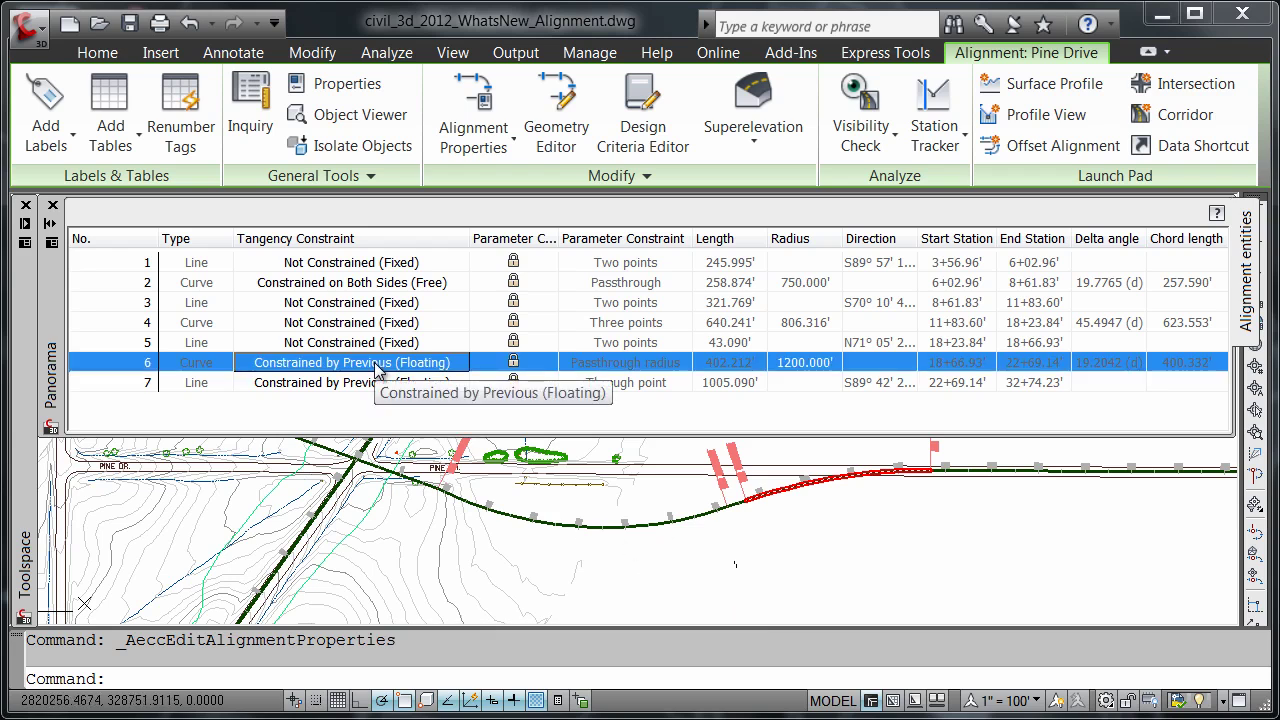
click(376, 367)
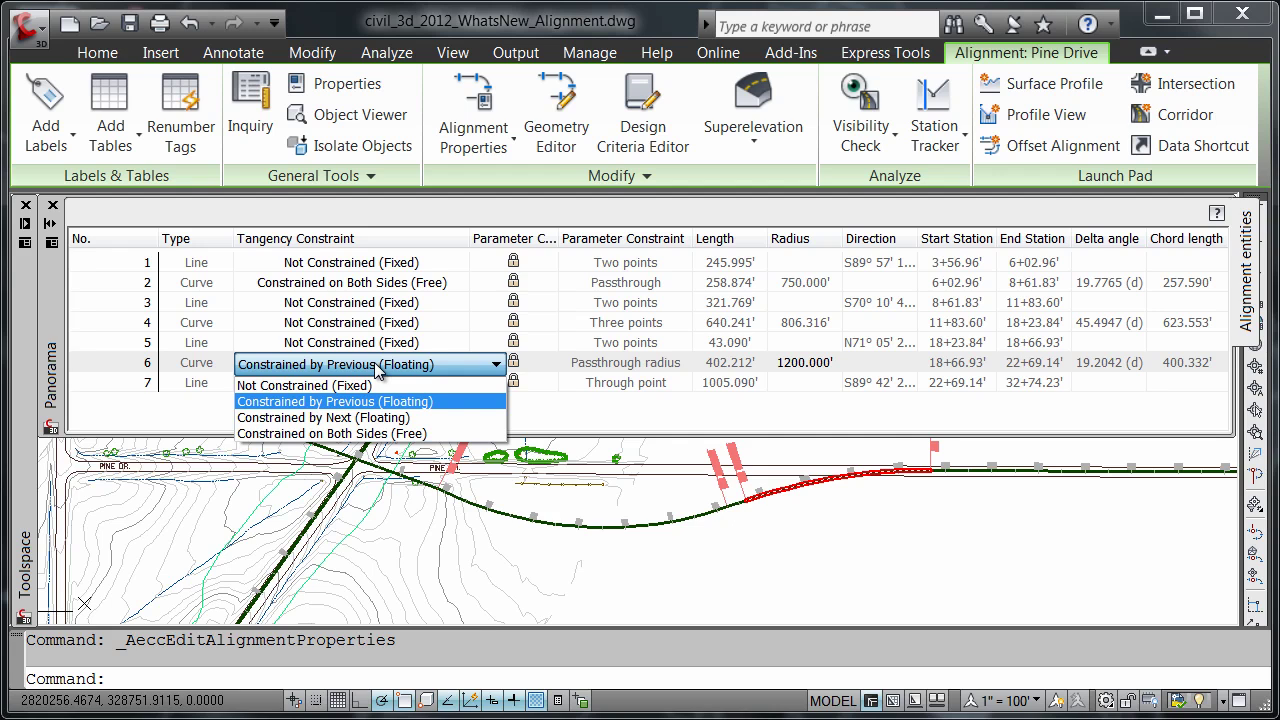
click(352, 418)
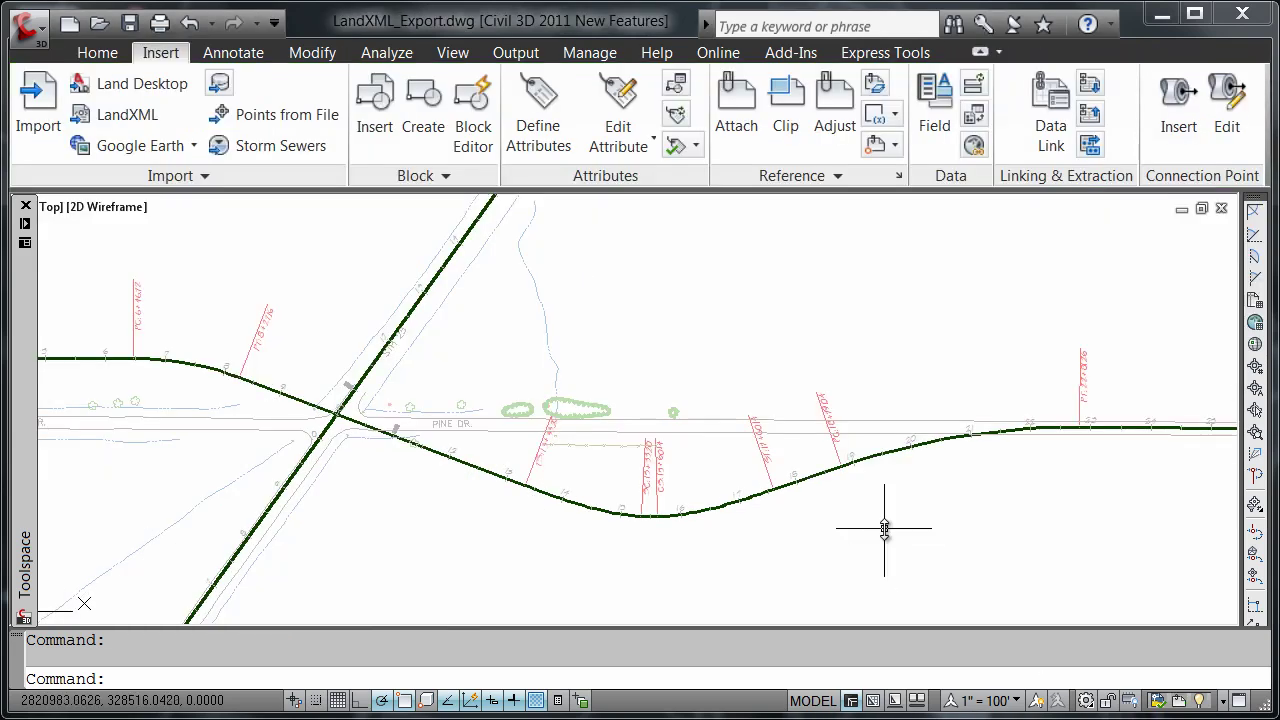
Open Pine Drive's Geometry Editor and its Alignment Grid View listing each segment's constraints.
mouse_move(884, 530)
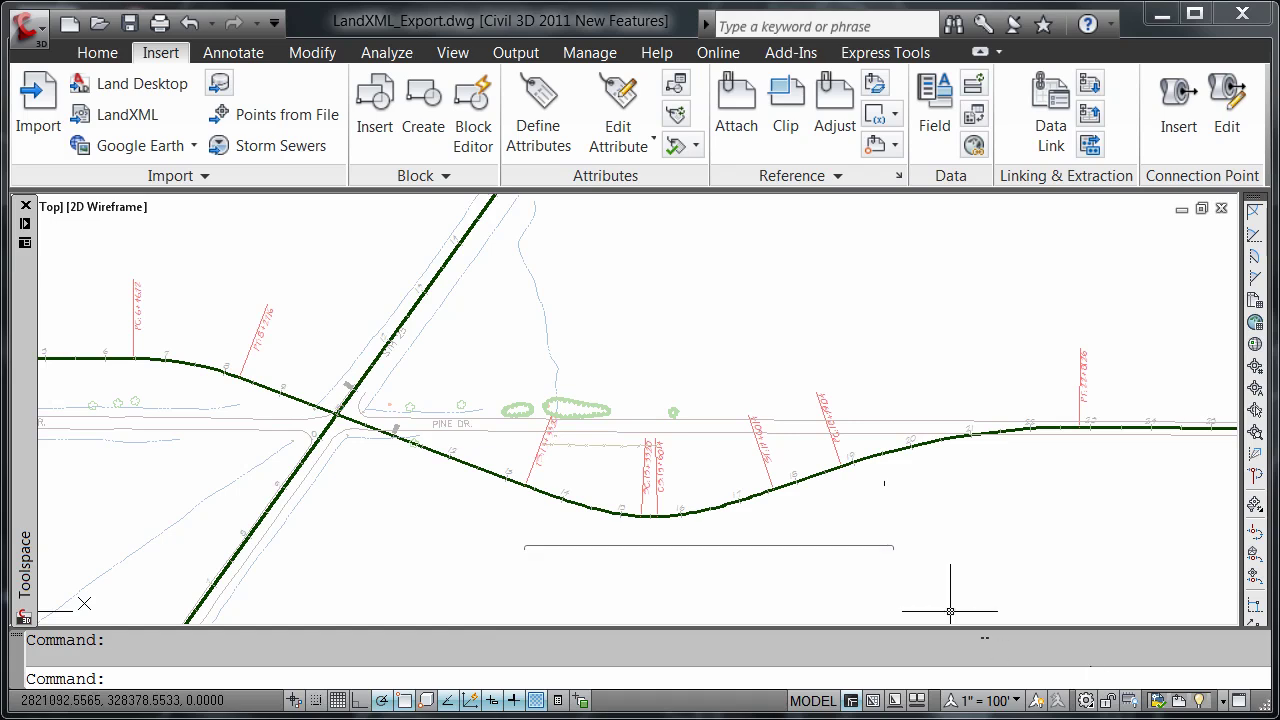
click(707, 511)
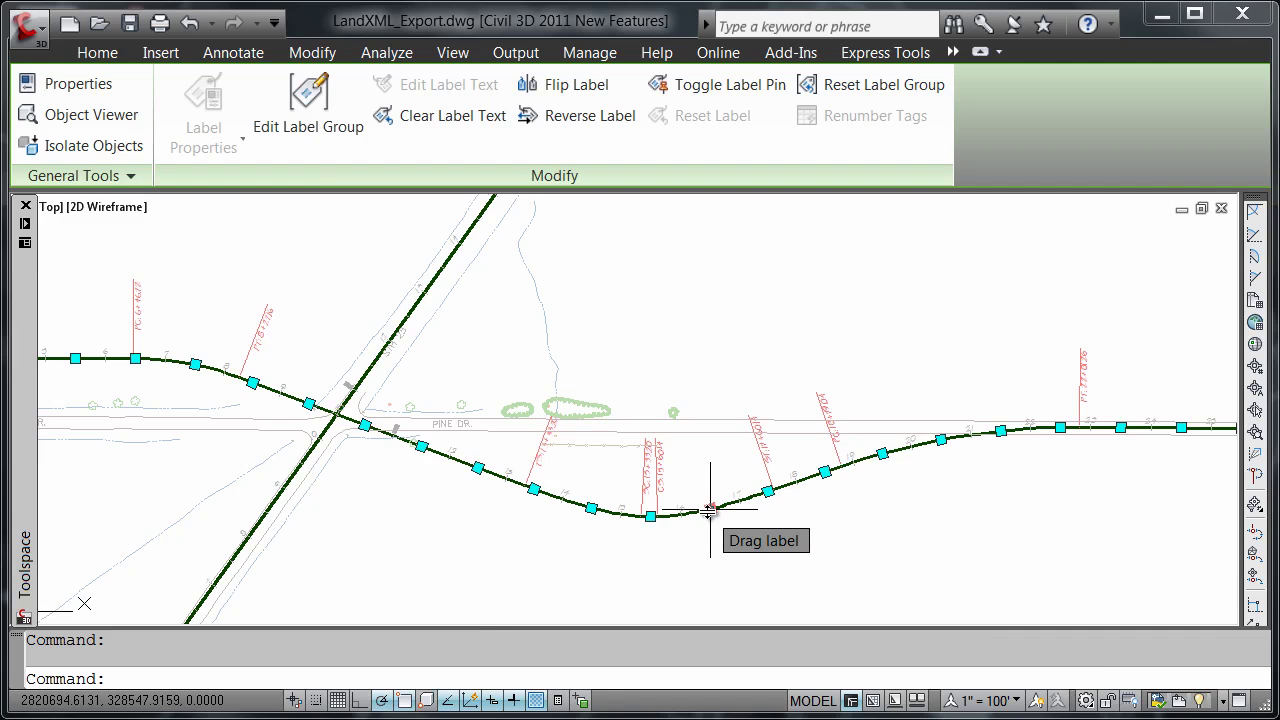
right_click(709, 510)
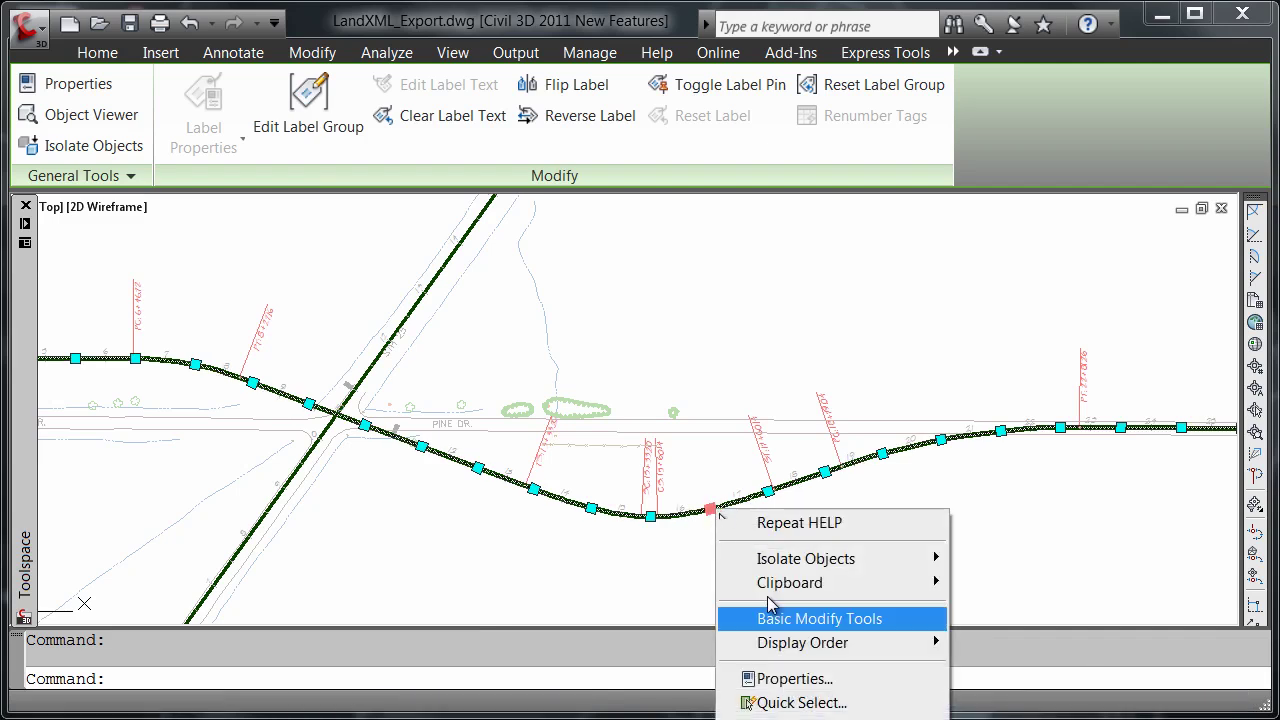
click(800, 716)
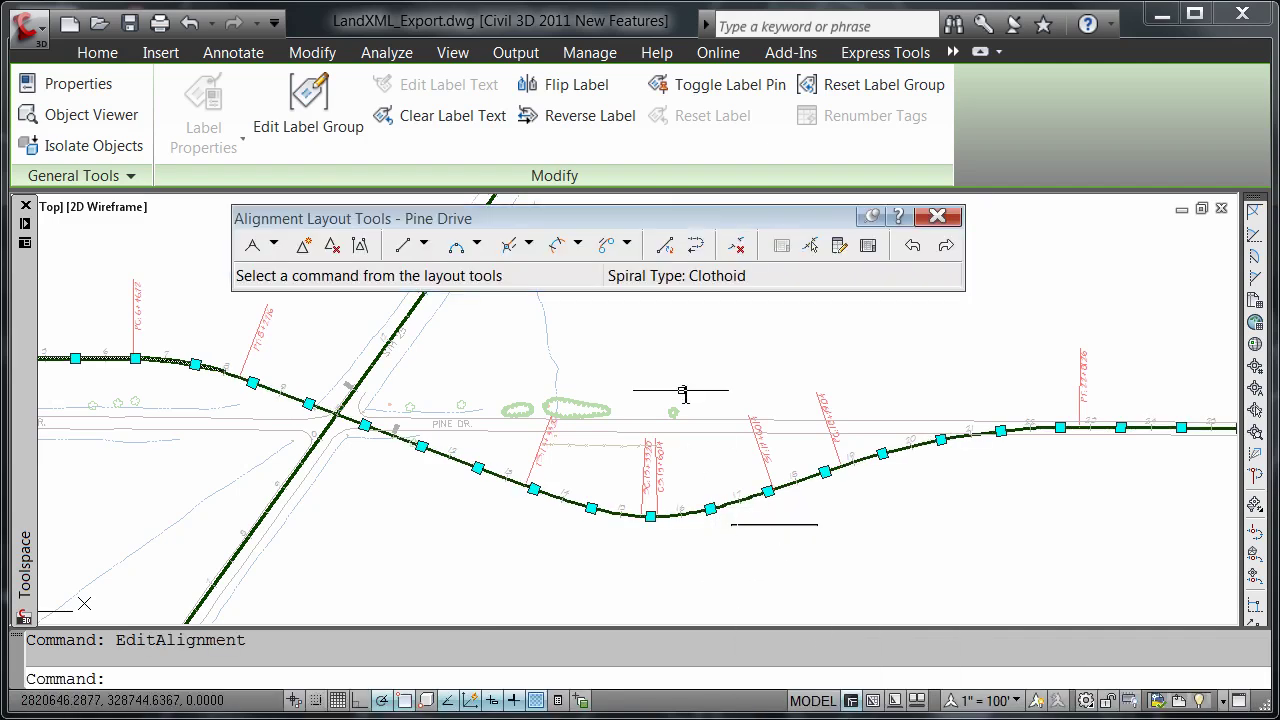
click(867, 246)
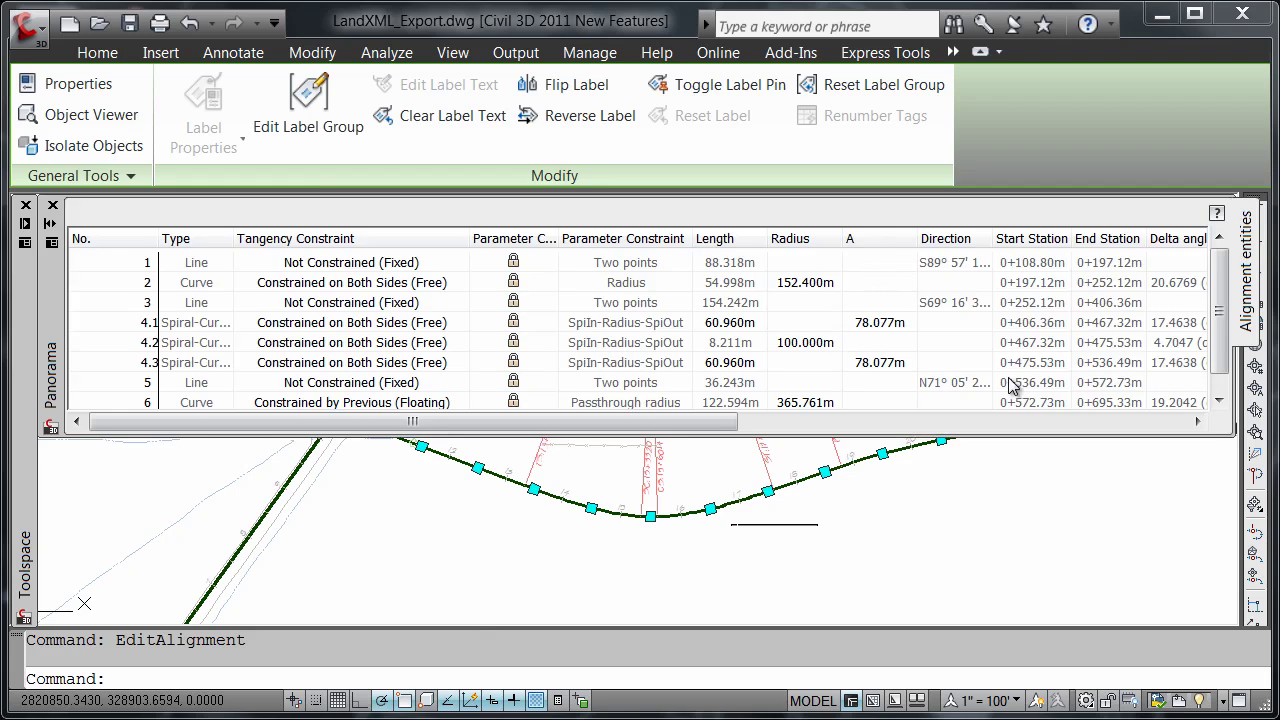
drag(1219, 335, 1229, 390)
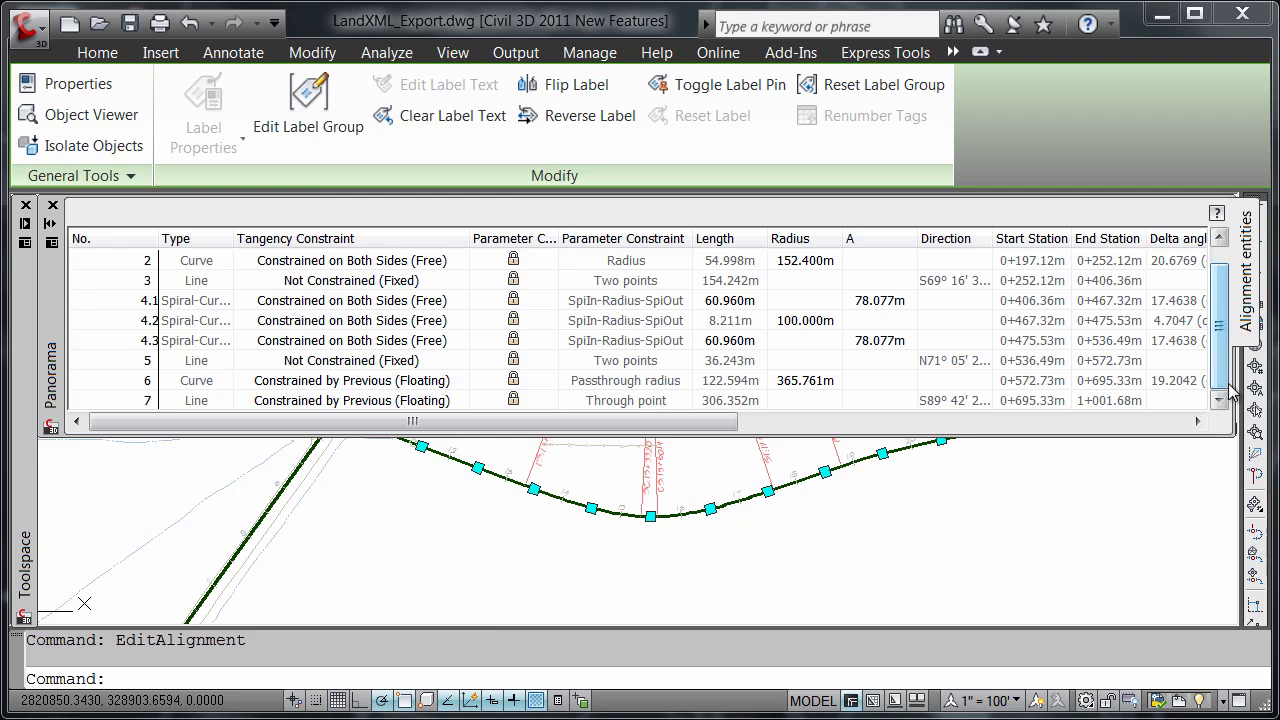
In Prospector, expand Alignments to list the centerline alignments.
mouse_move(31, 358)
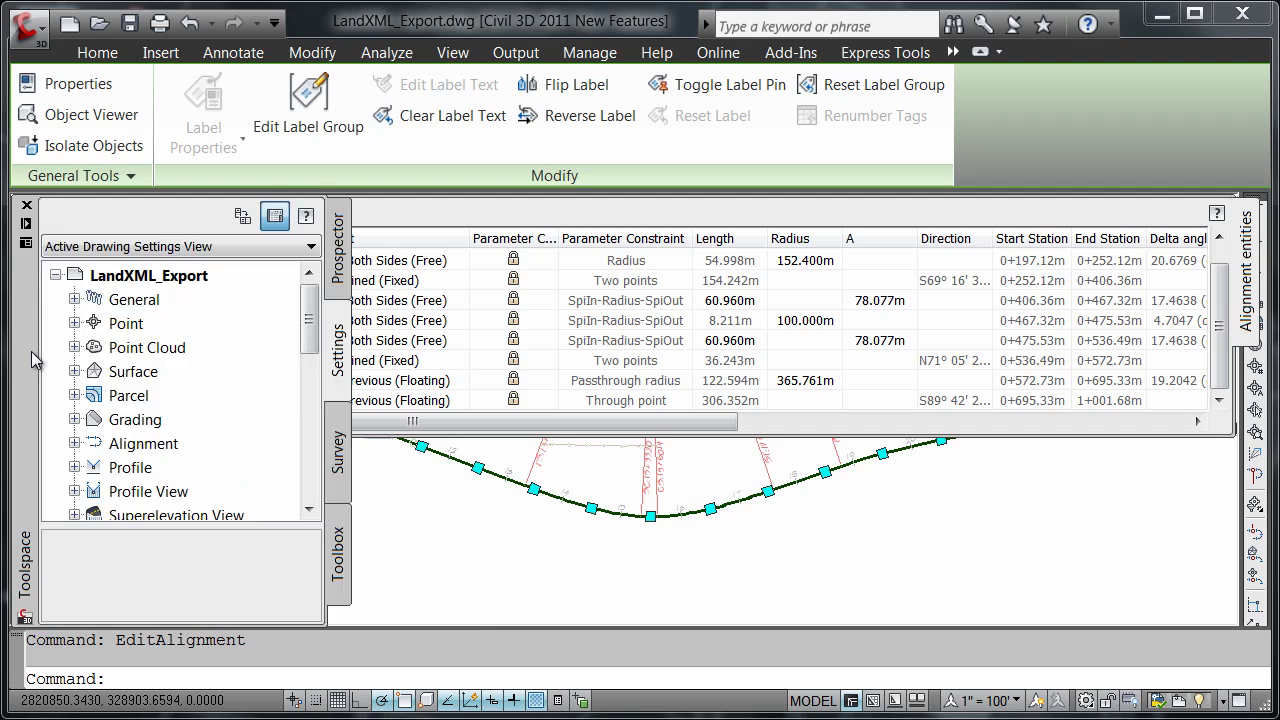
click(328, 278)
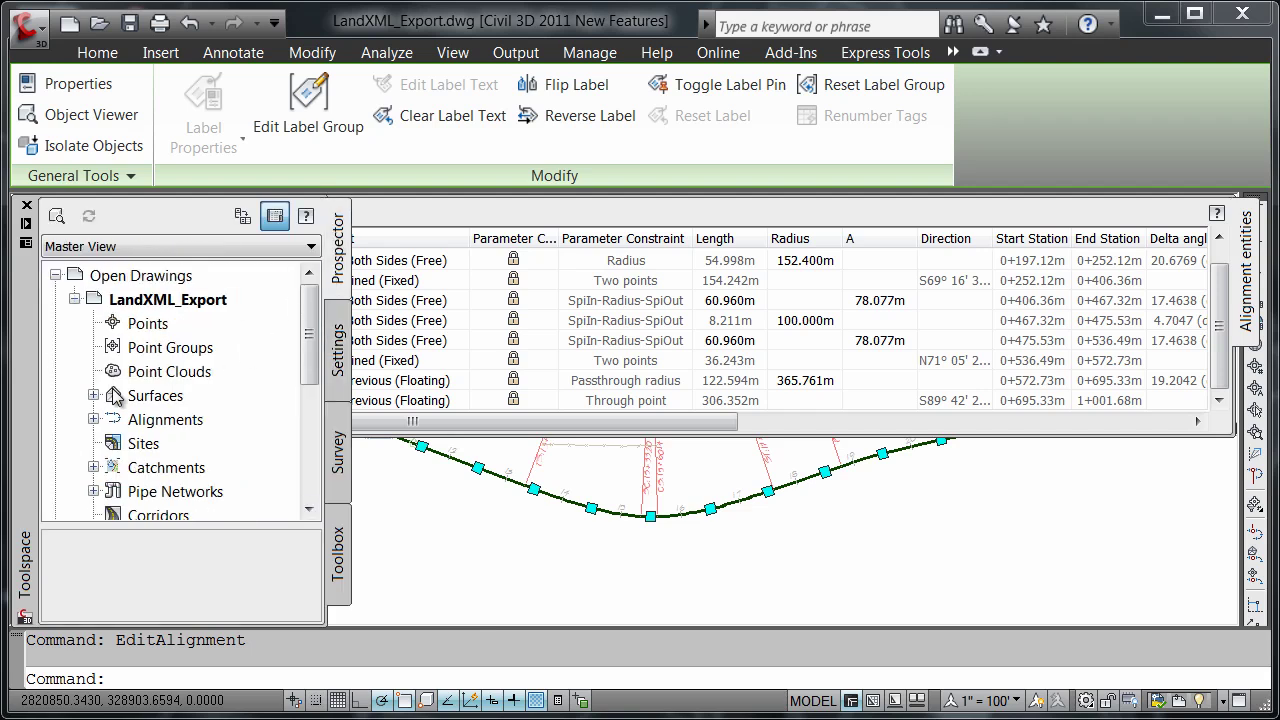
click(92, 421)
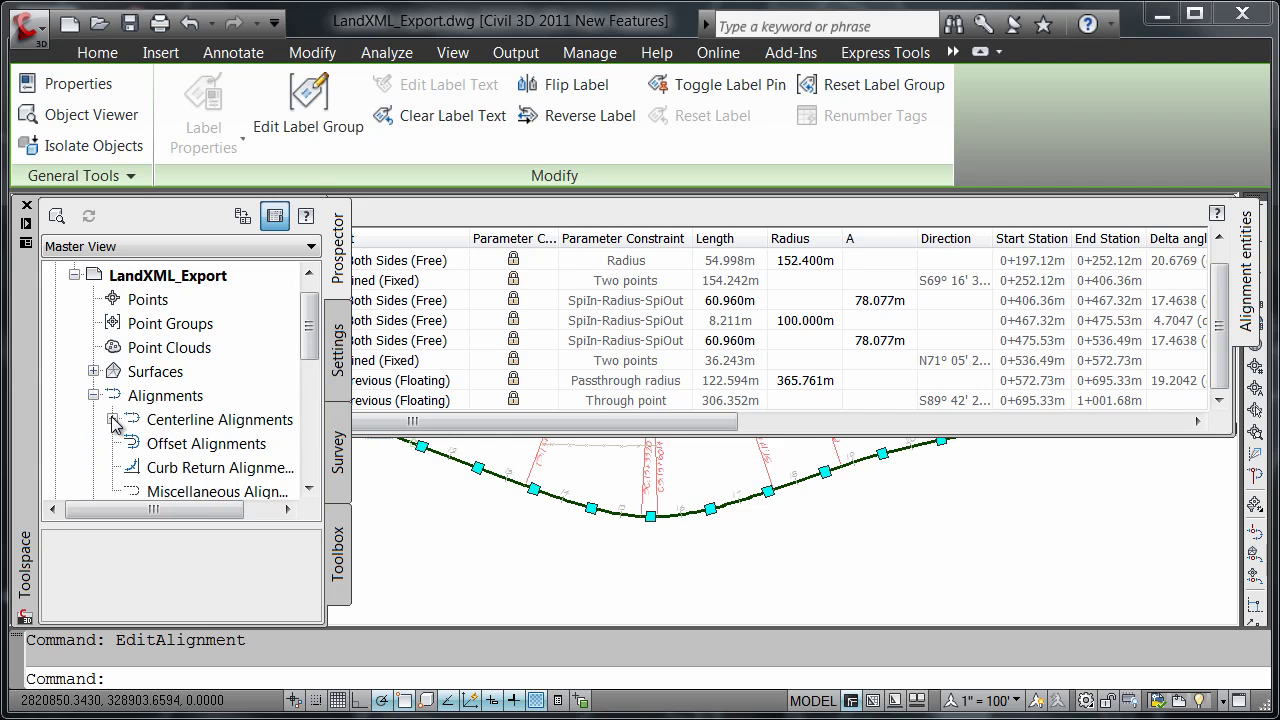
click(113, 420)
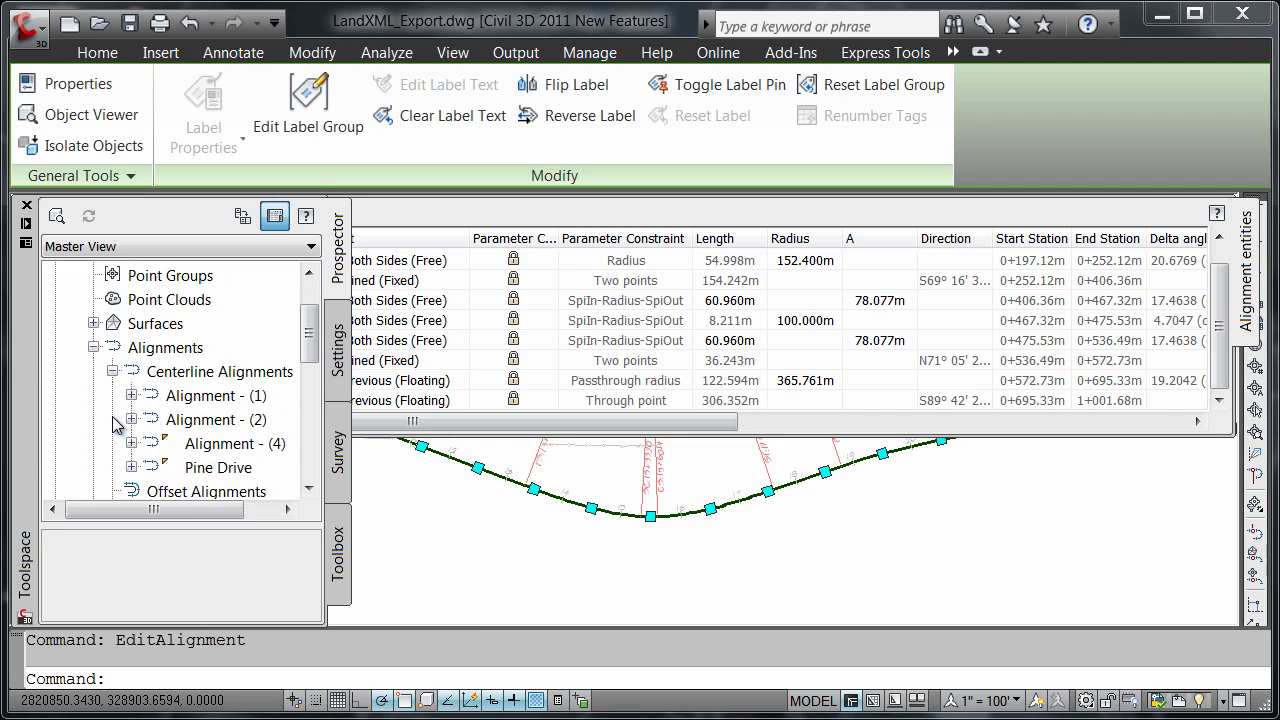
Export Pine Drive to LandXML as Pine Drive_Export.
right_click(222, 469)
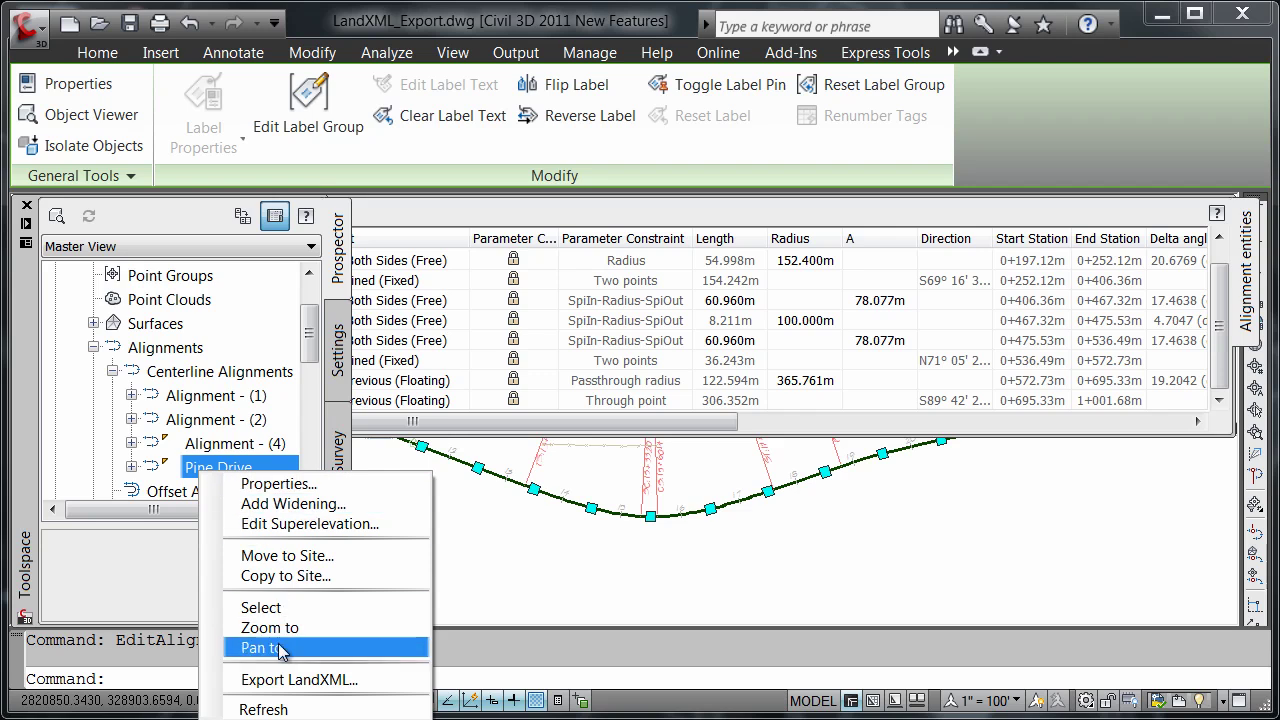
click(284, 680)
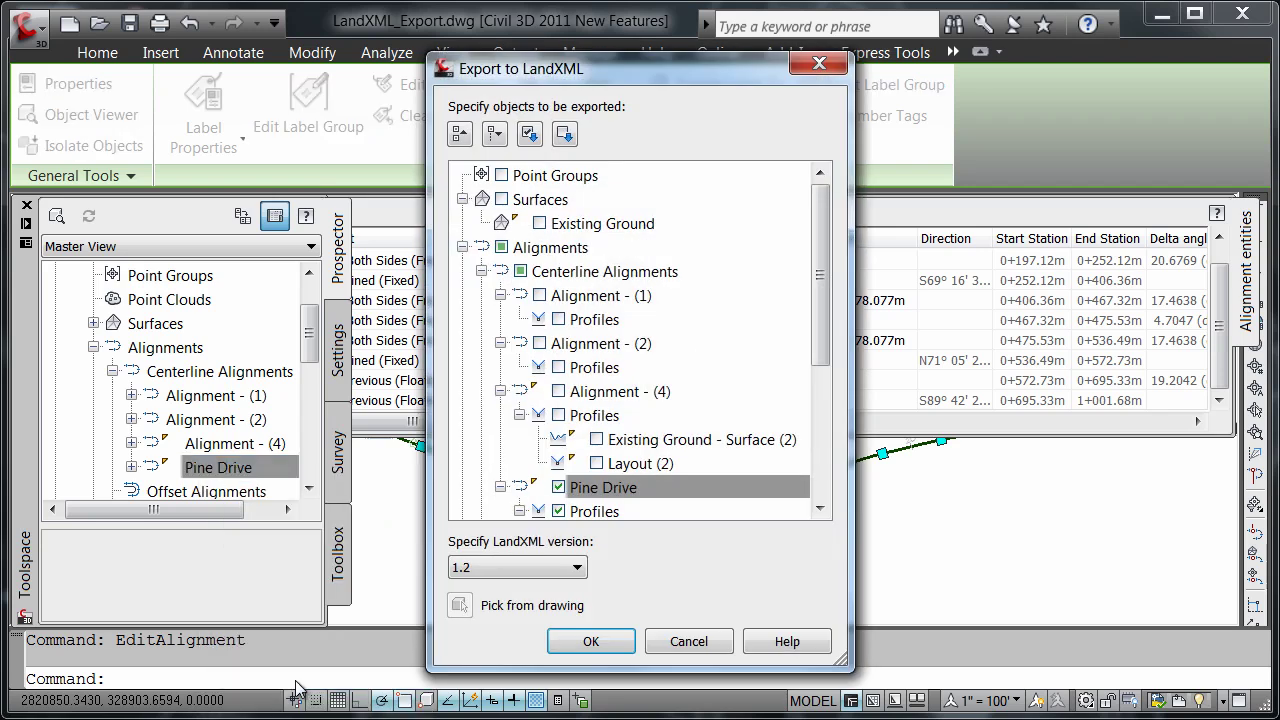
click(568, 640)
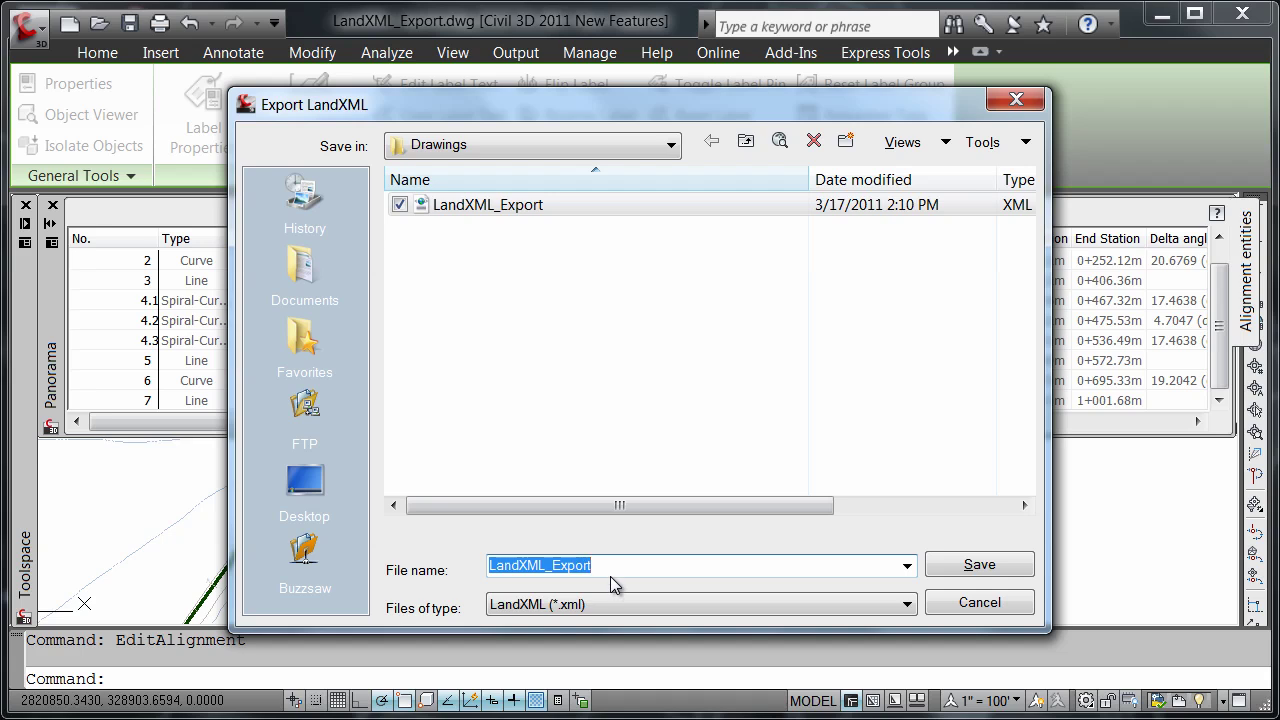
text(Pin)
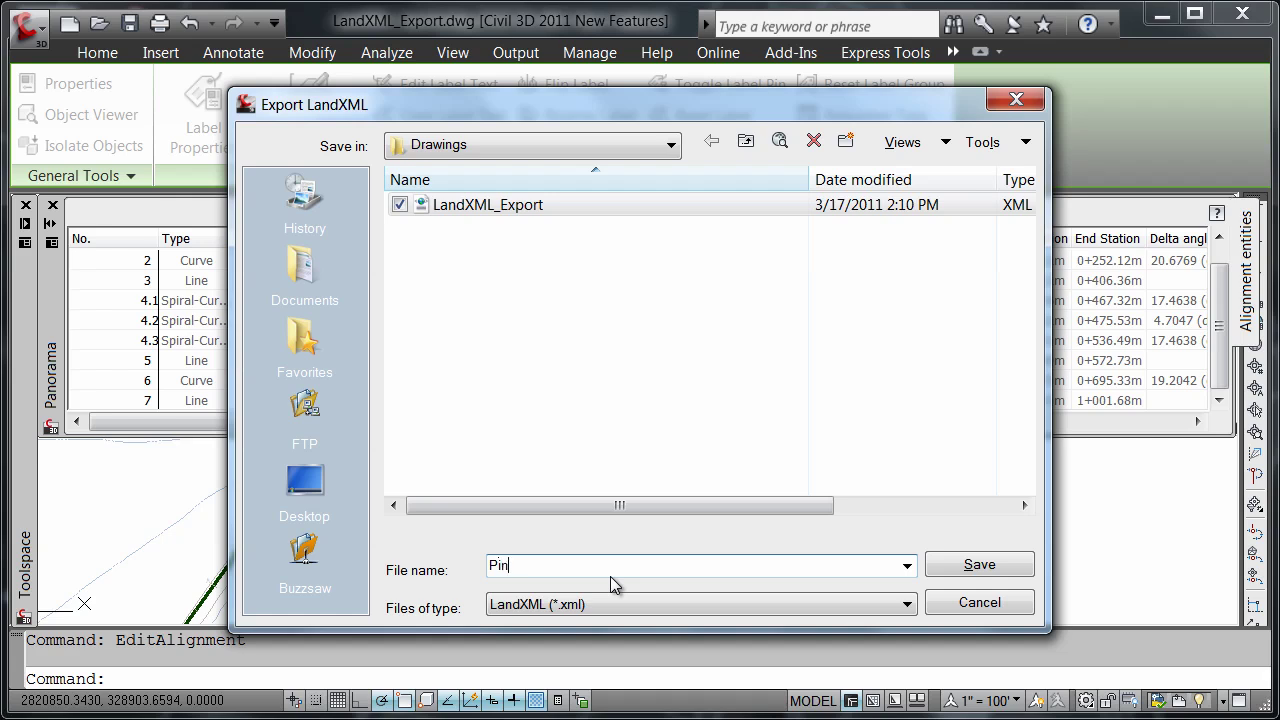
text(e Drive_Export)
click(979, 565)
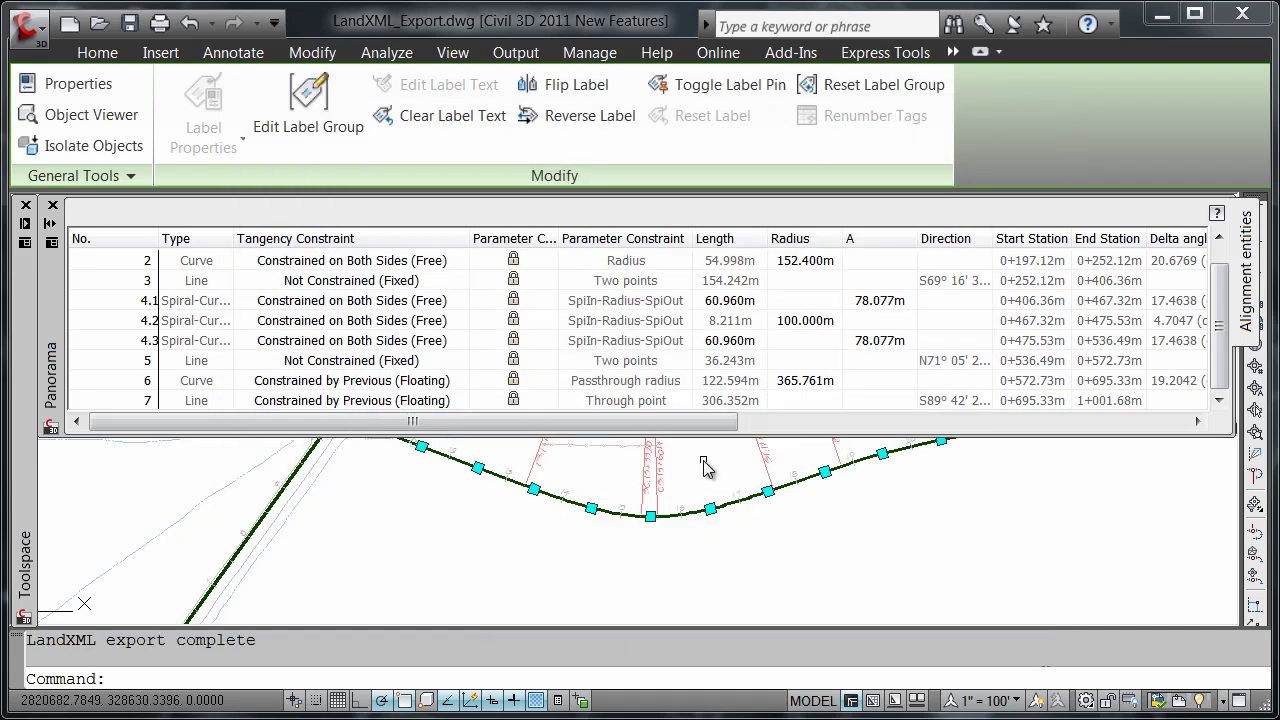
click(101, 37)
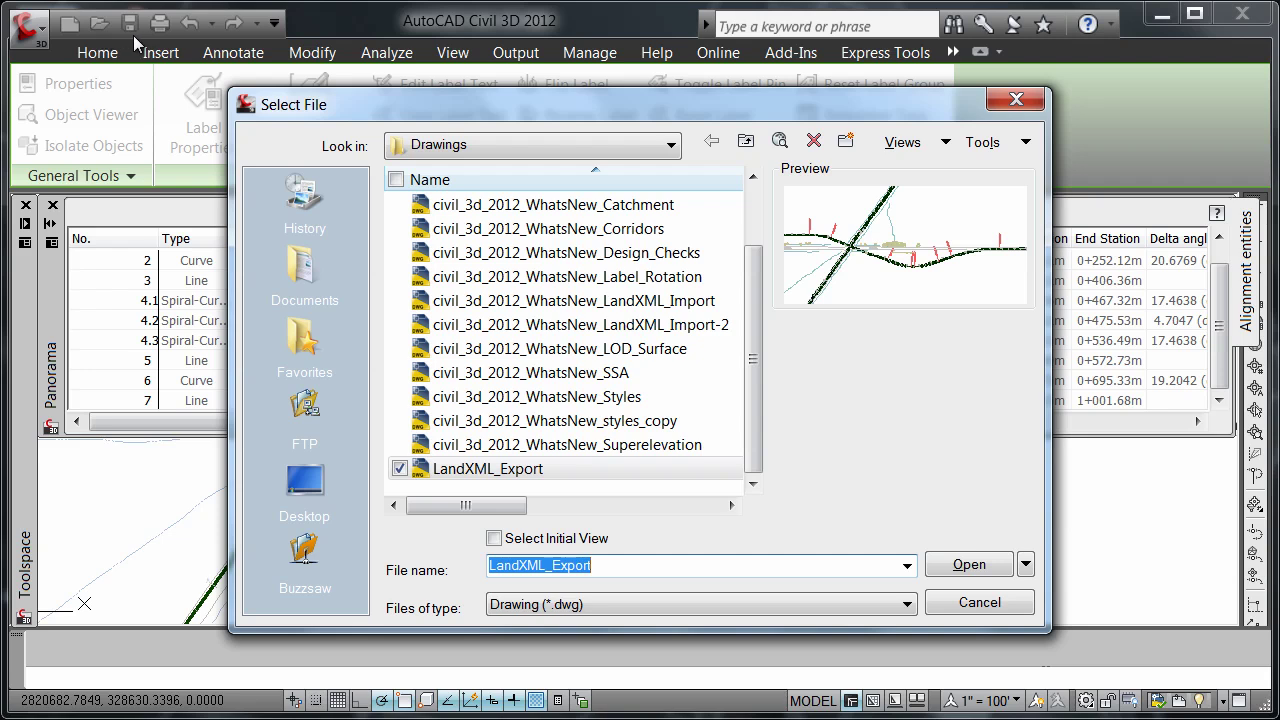
Open civil_3d_2012_WhatsNew_LandXML_Import.dwg.
click(564, 307)
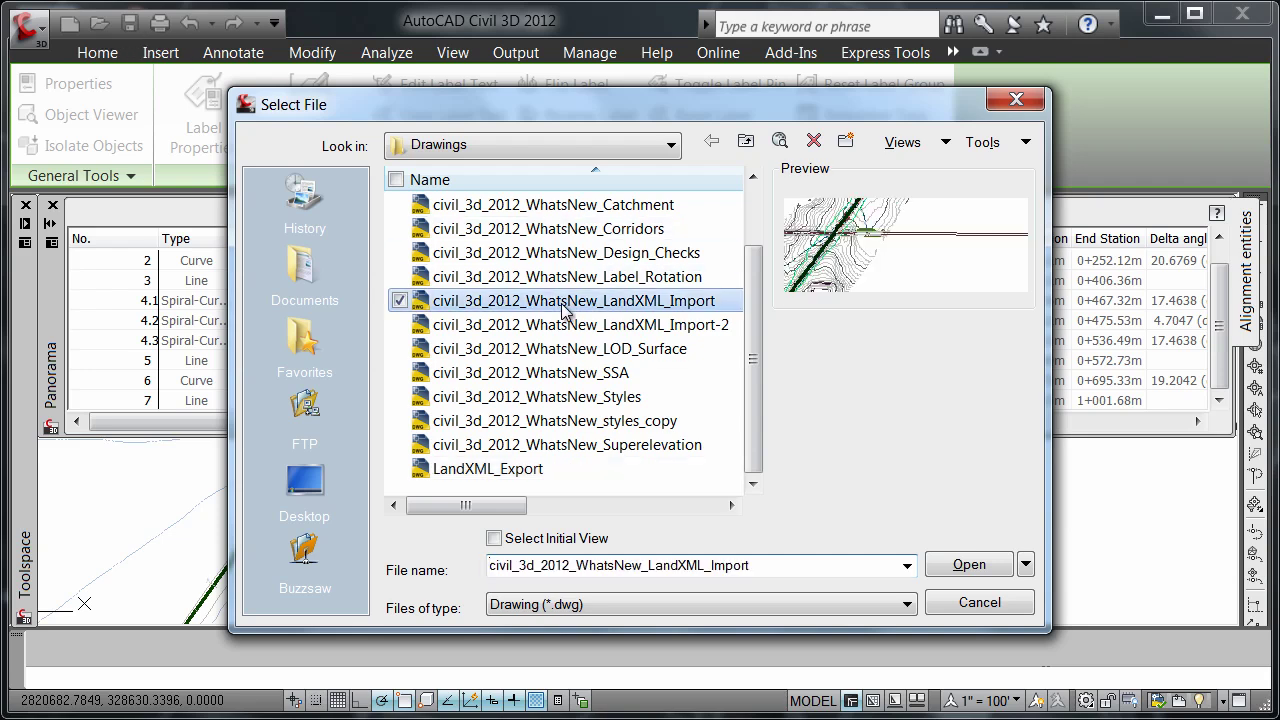
click(972, 563)
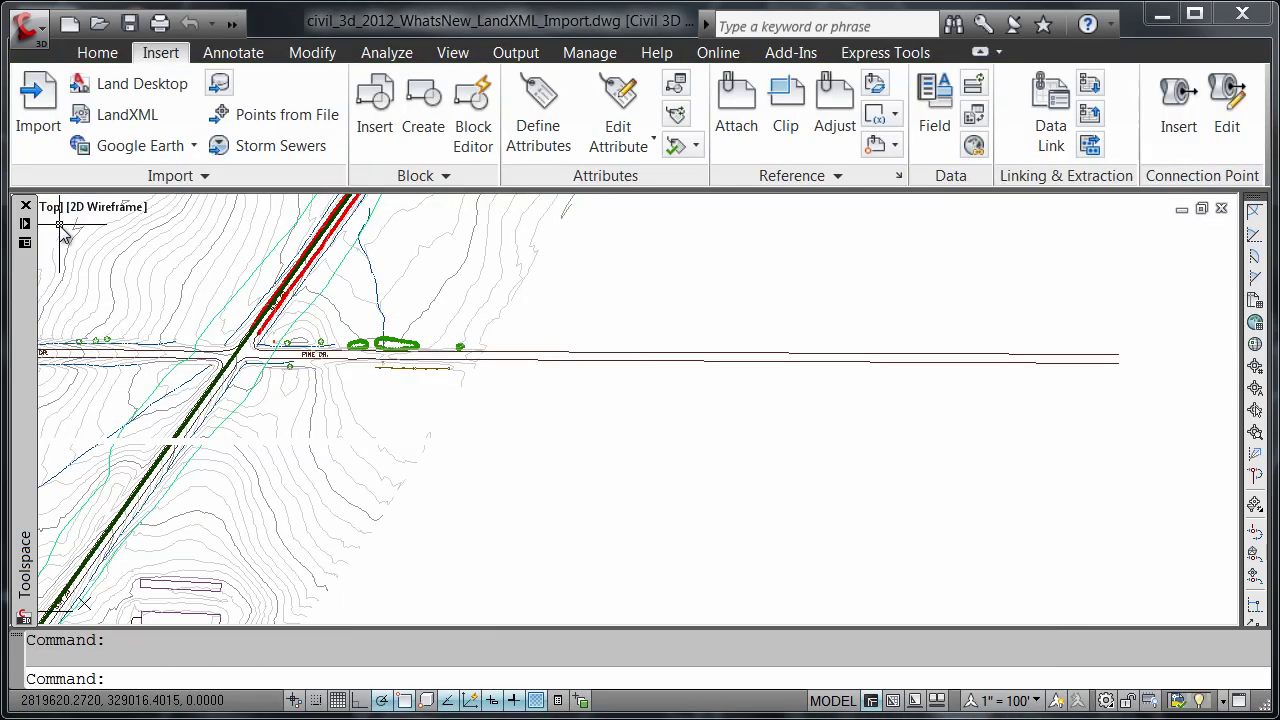
Keep the drawing's LandXML alignment import Element Constraint Assignment at Free and floating curve groups.
mouse_move(30, 262)
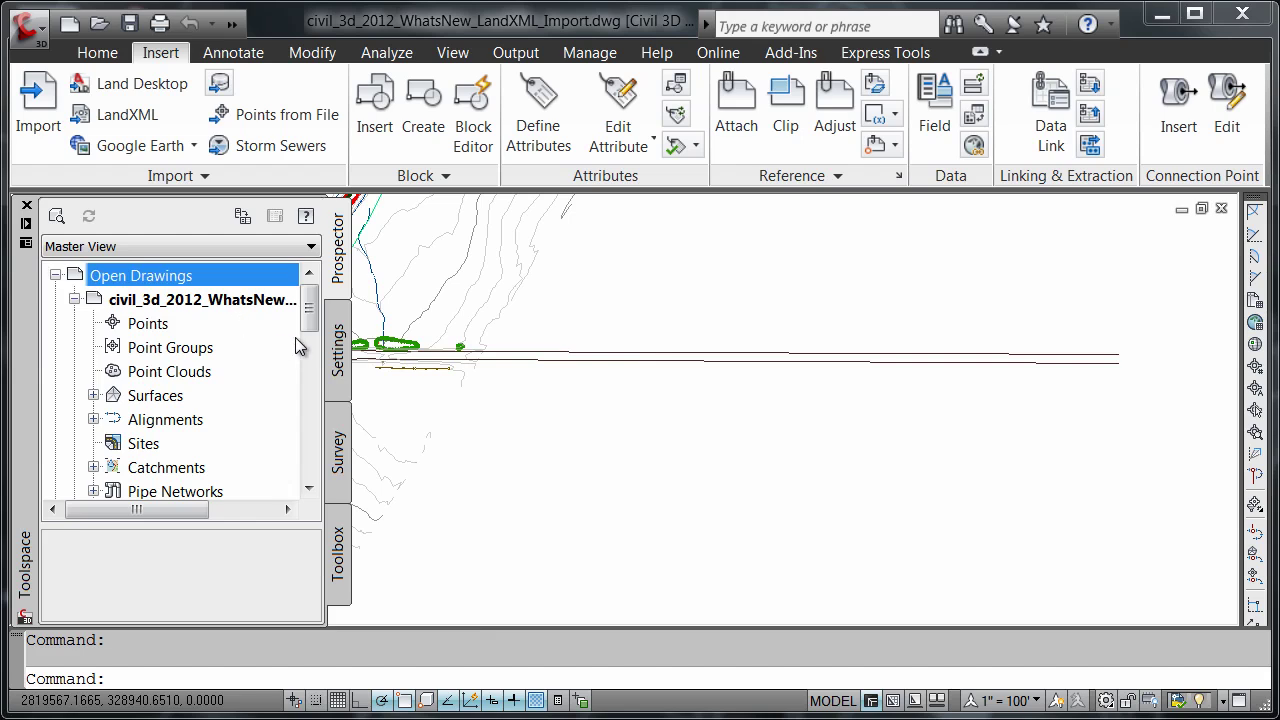
click(337, 352)
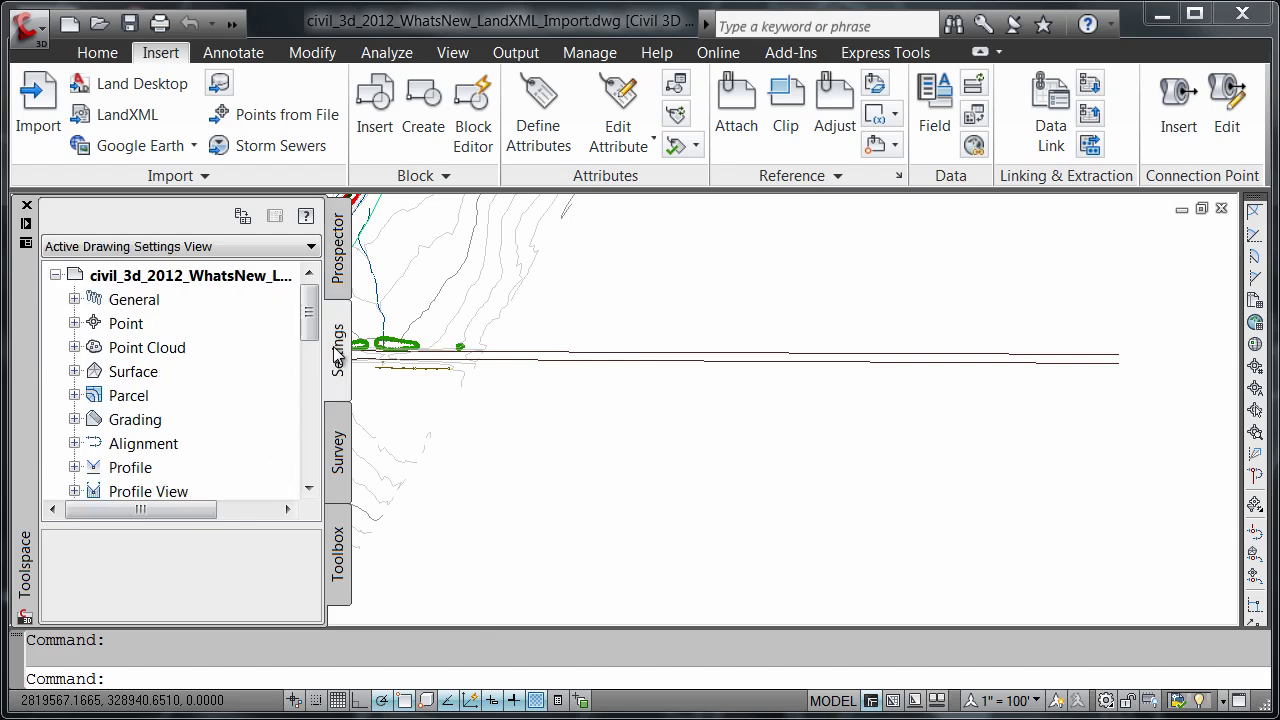
right_click(214, 283)
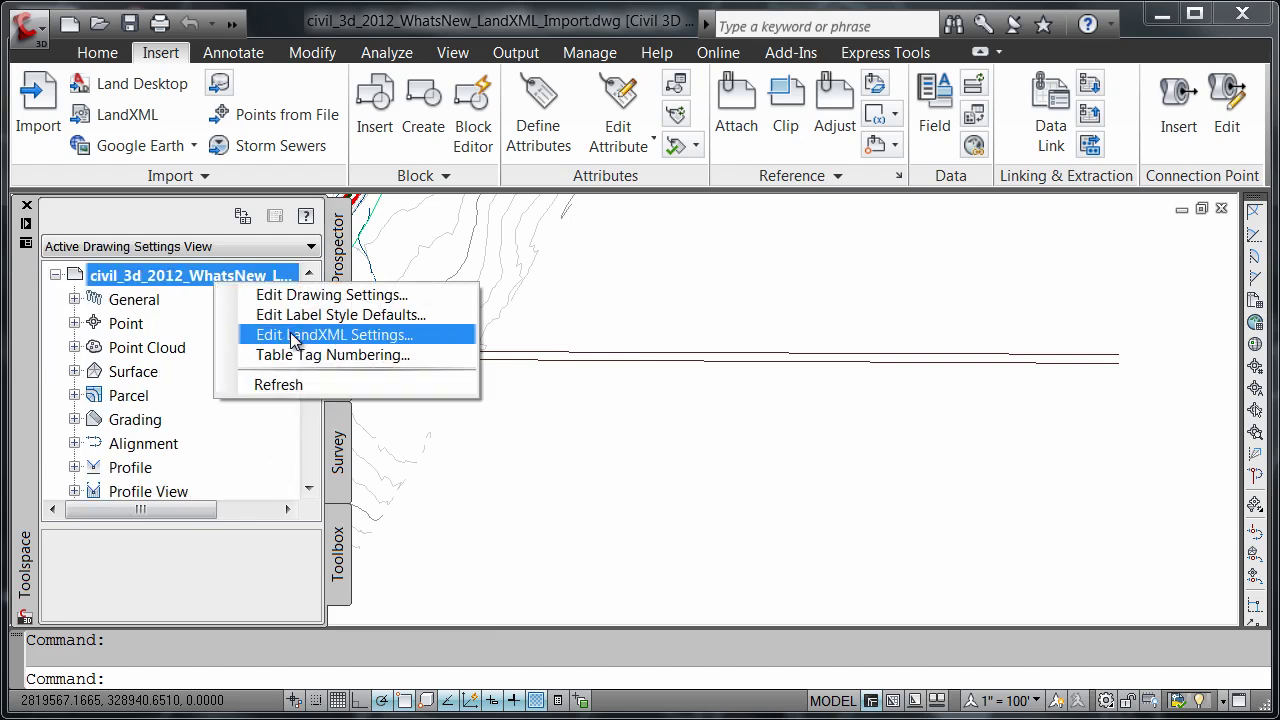
click(297, 338)
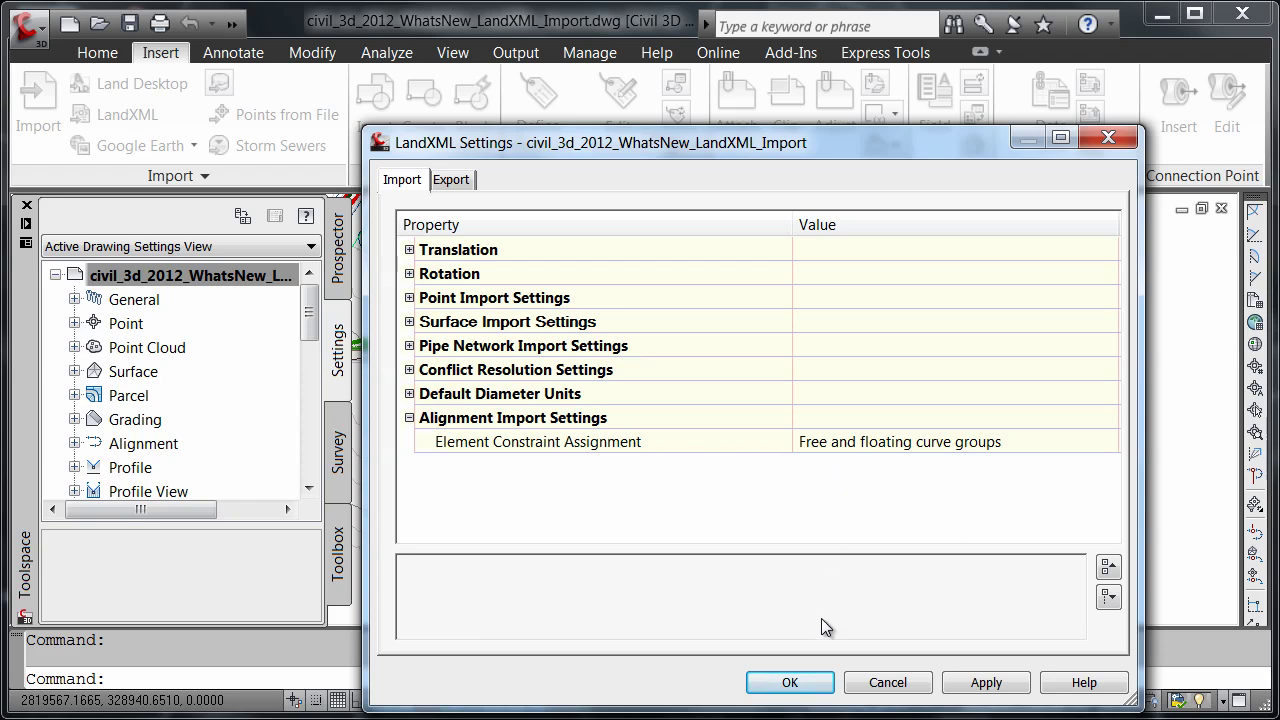
click(790, 682)
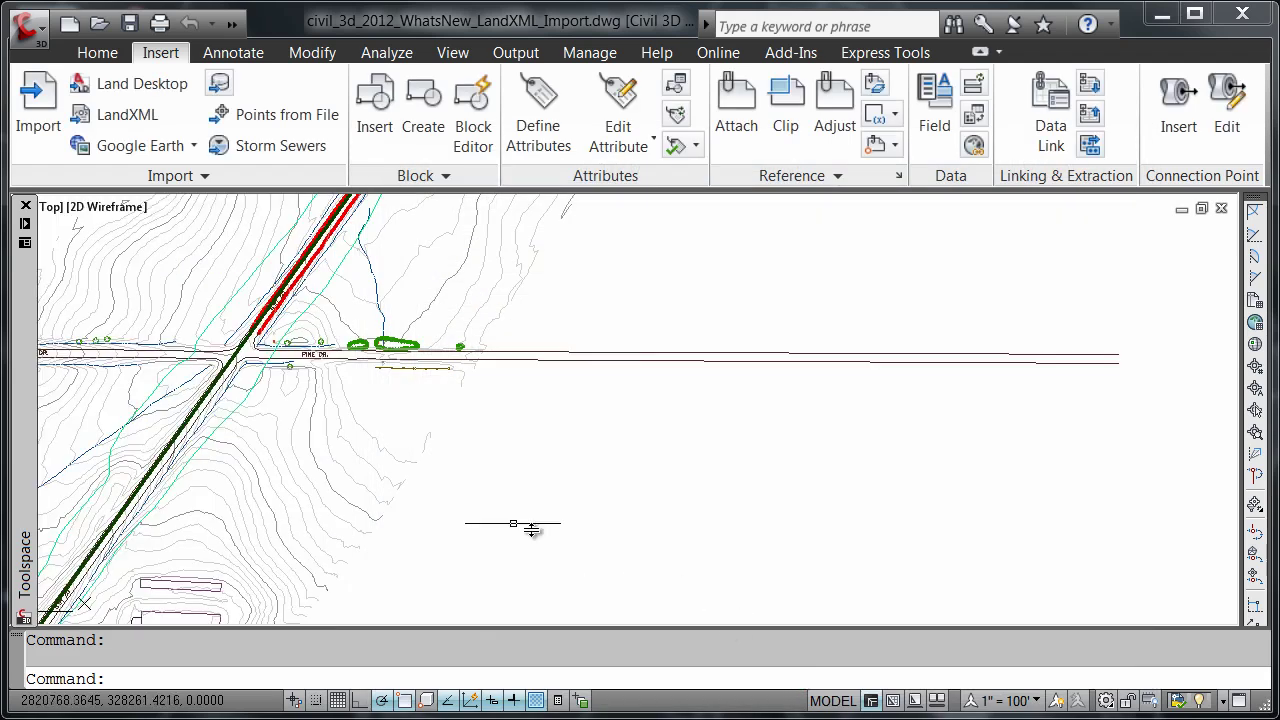
Import Pine Drive_Export.xml via LandXML into the LandXML_Import drawing, adding the Pine Drive alignment.
click(127, 114)
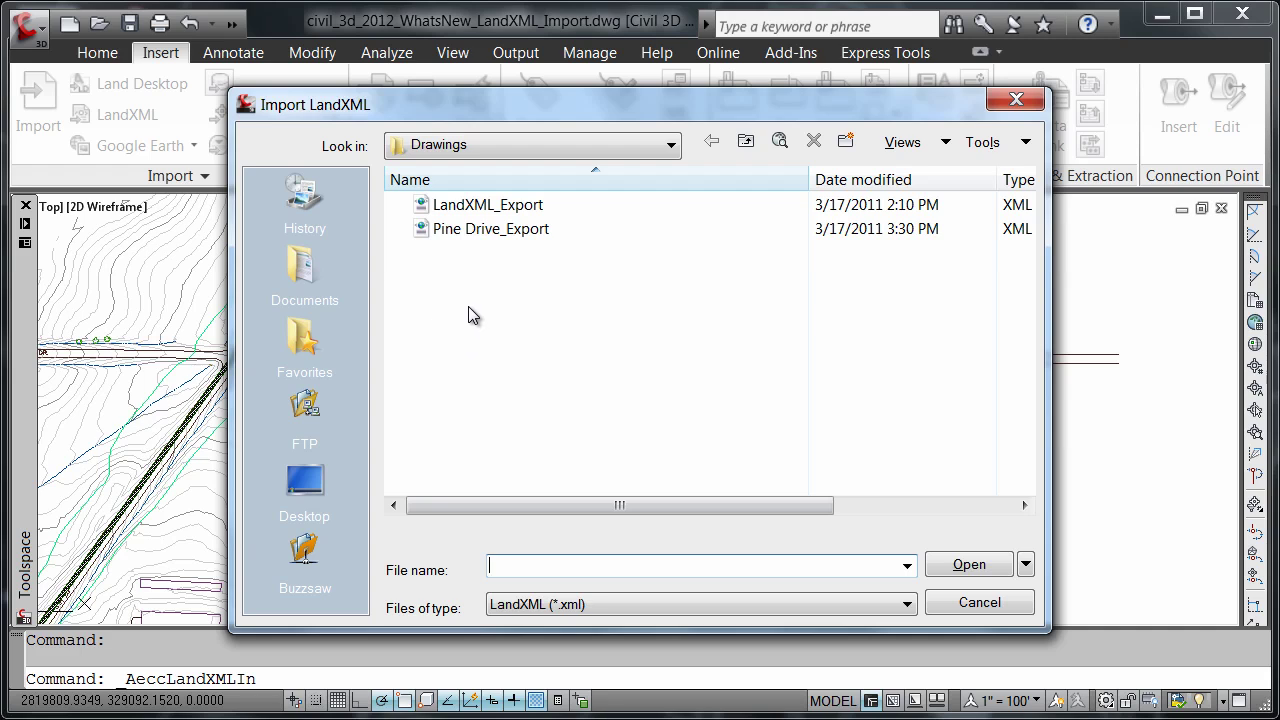
click(481, 232)
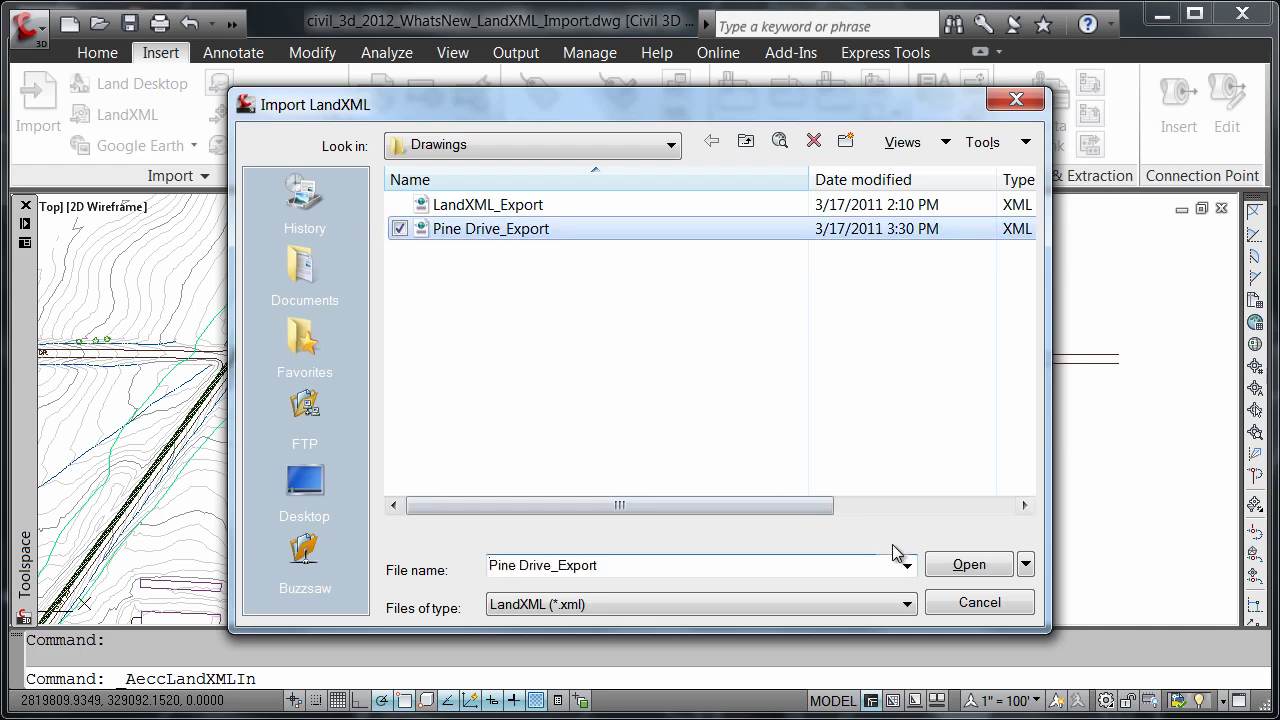
click(960, 566)
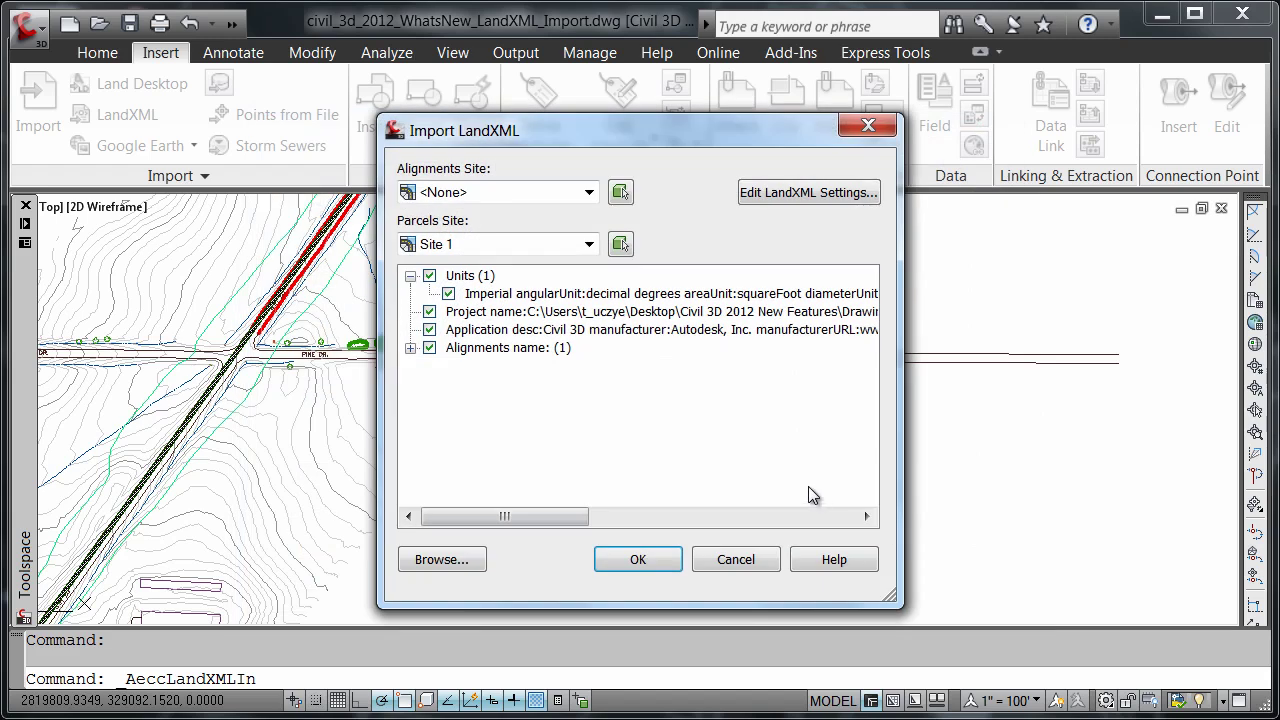
click(641, 561)
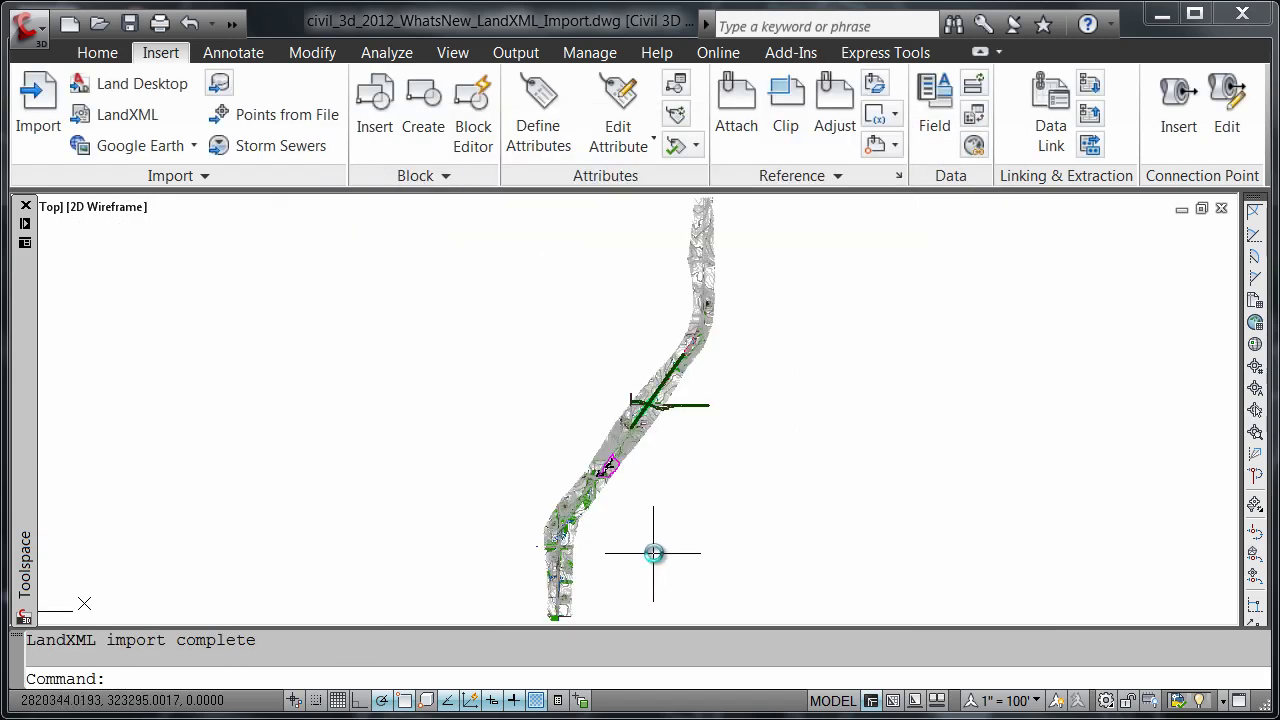
scroll(620, 380, up, 8)
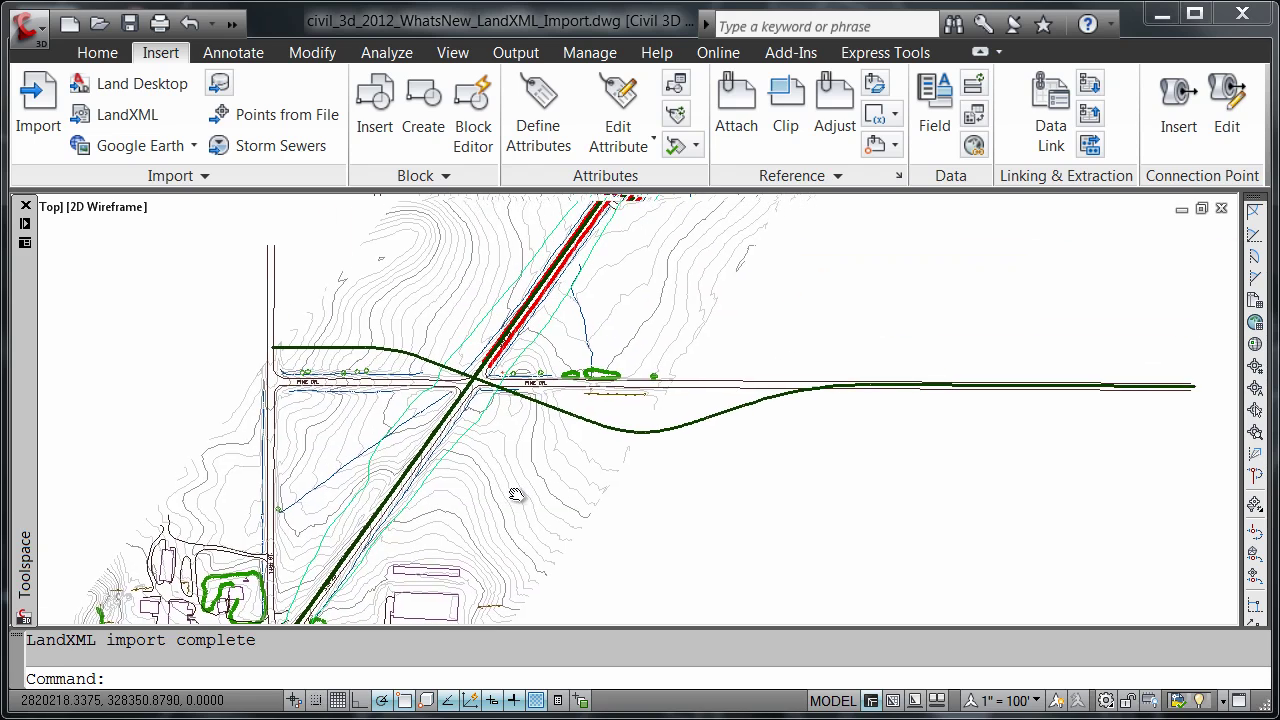
Show the imported Pine Drive alignment's entities in the Panorama grid, with free spiral-curve-spiral groups.
click(690, 416)
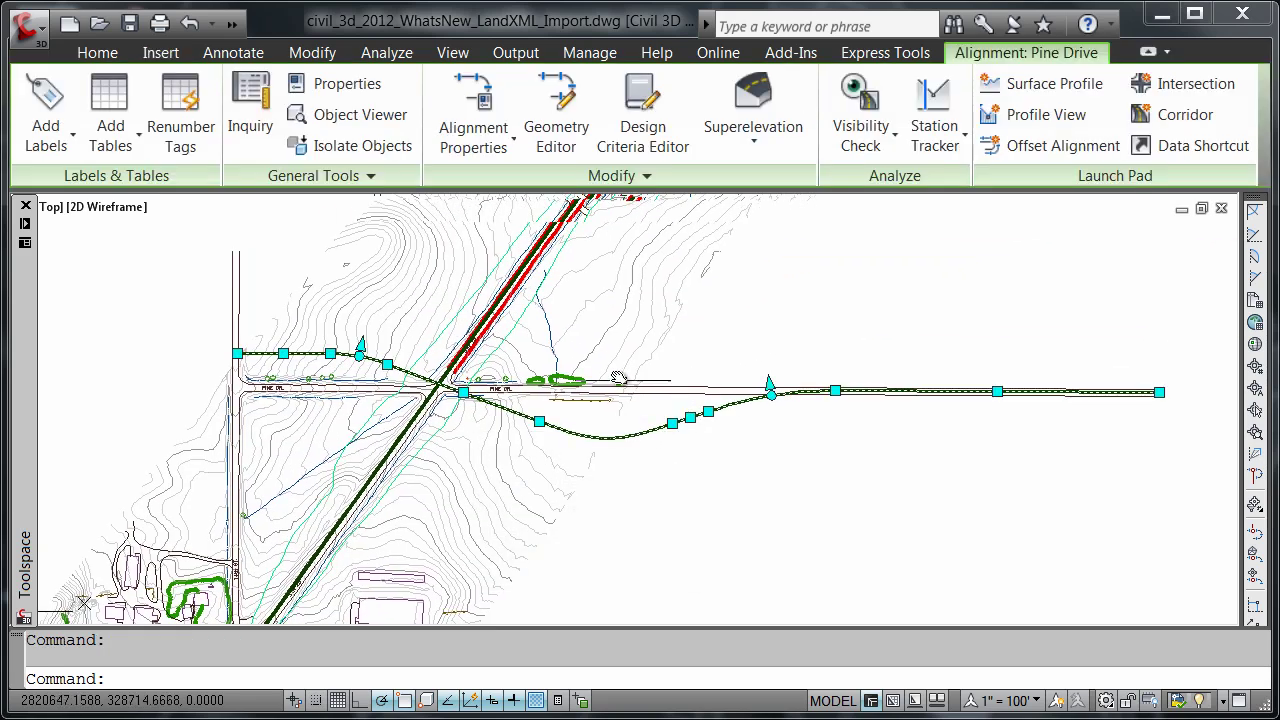
click(545, 118)
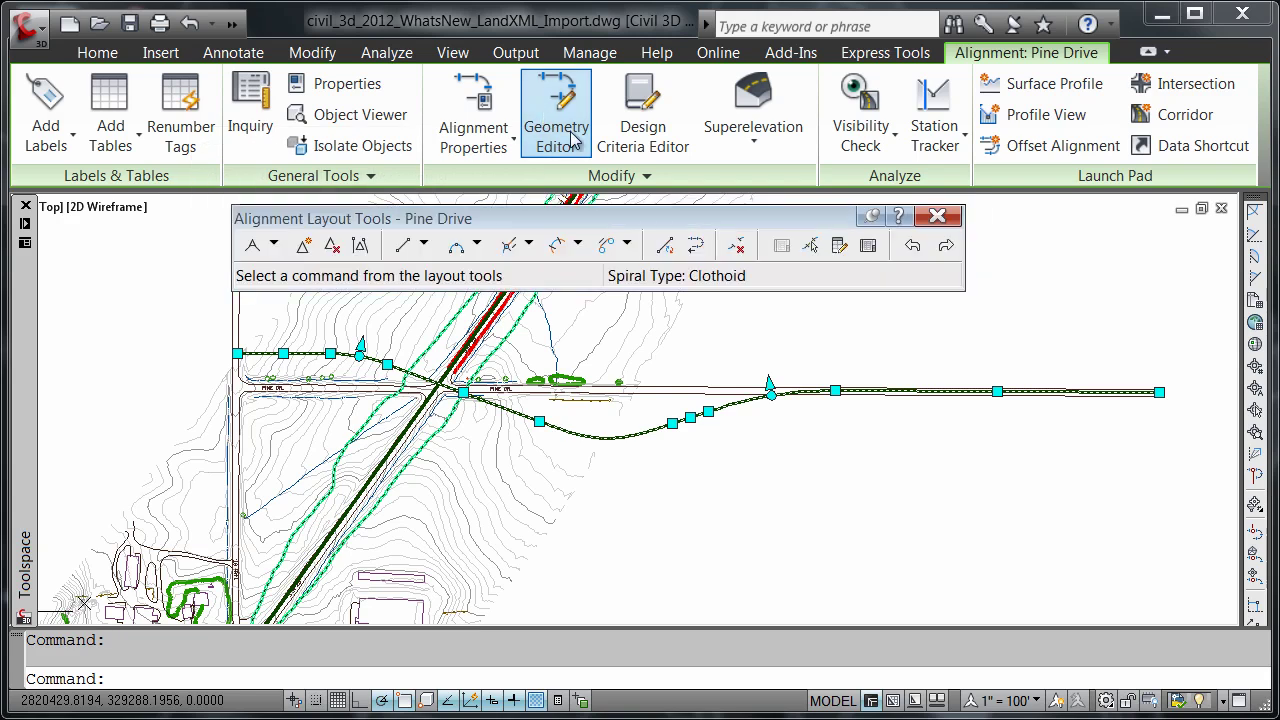
click(866, 253)
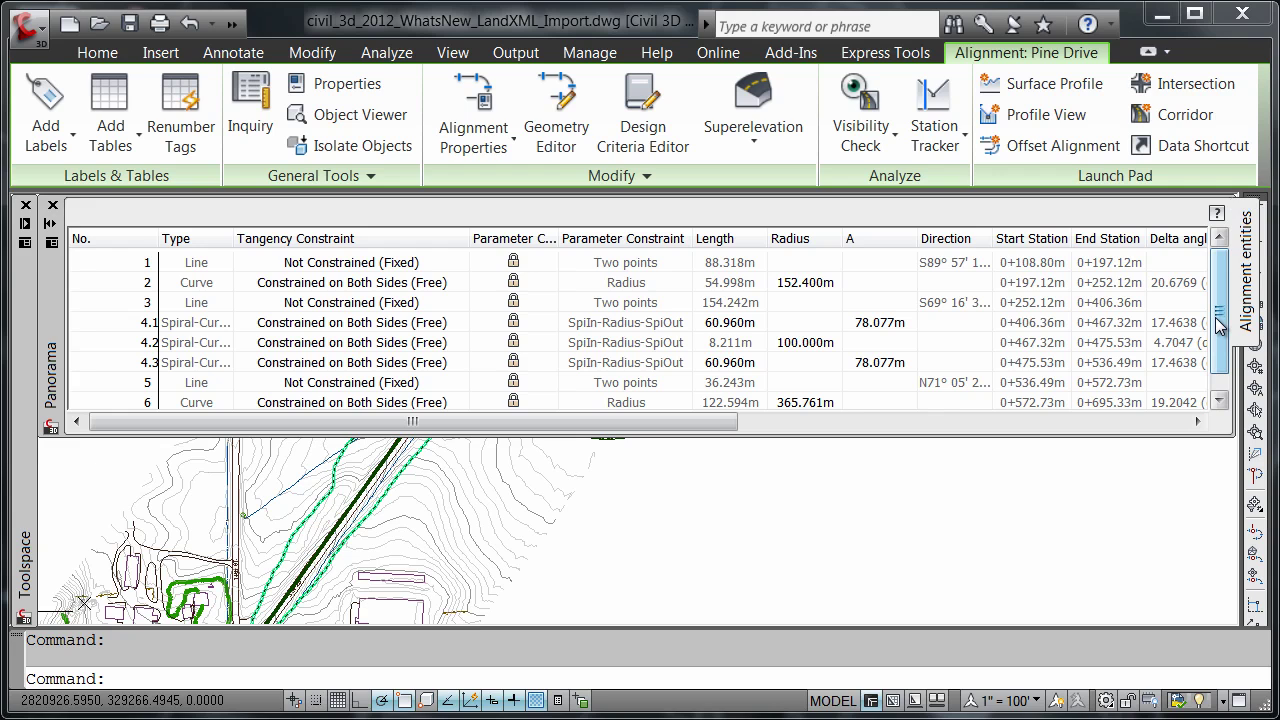
drag(1220, 325, 1220, 360)
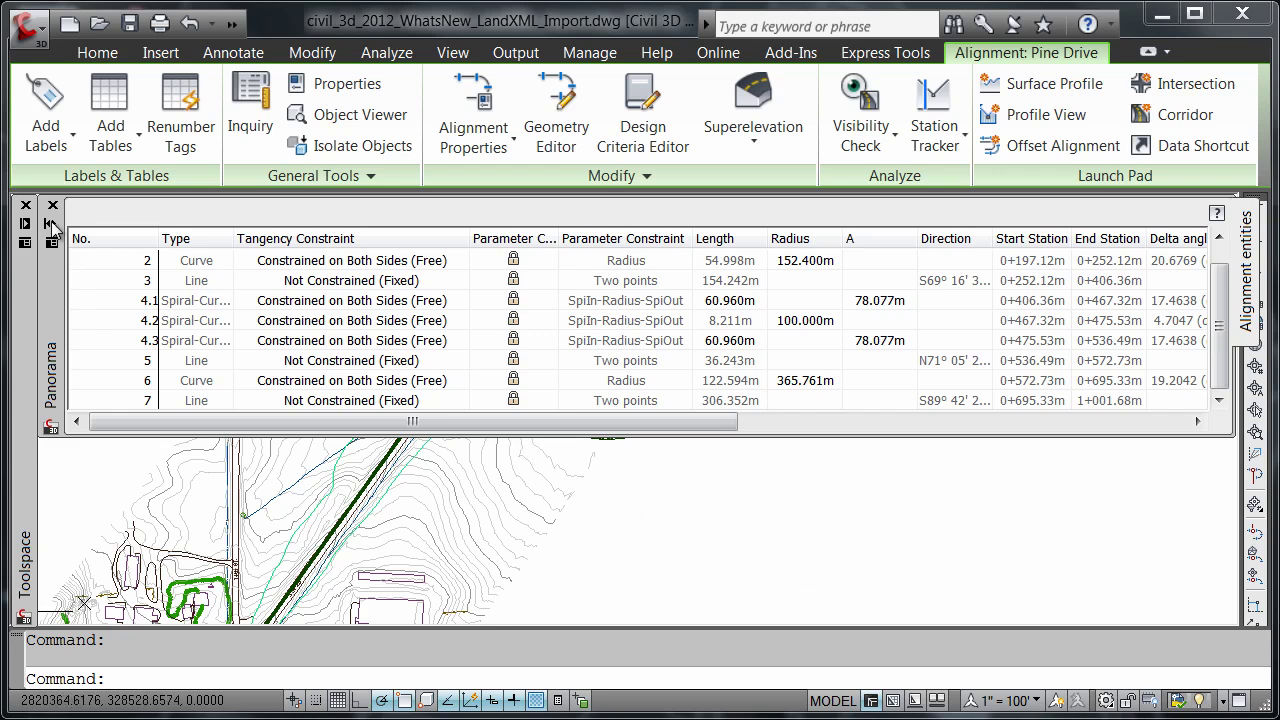
Close the entities grid and set the drawing's LandXML Element Constraint Assignment to Fixed only.
click(51, 224)
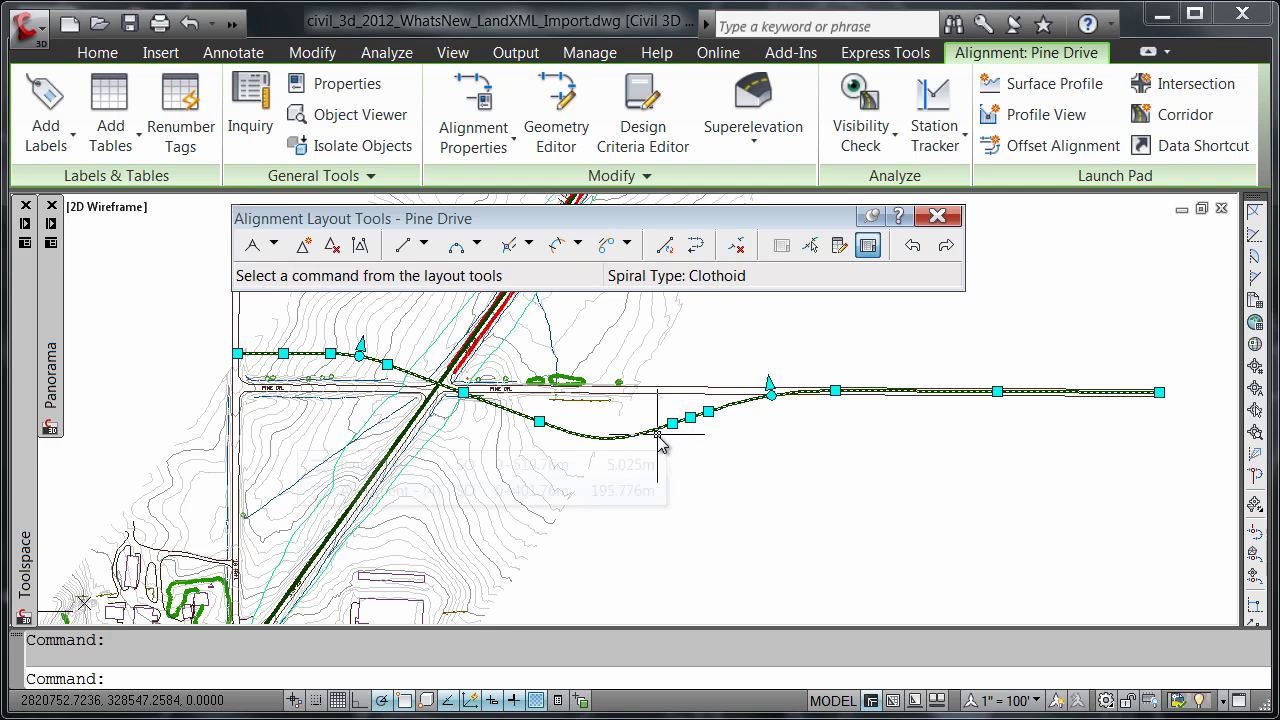
key(Escape)
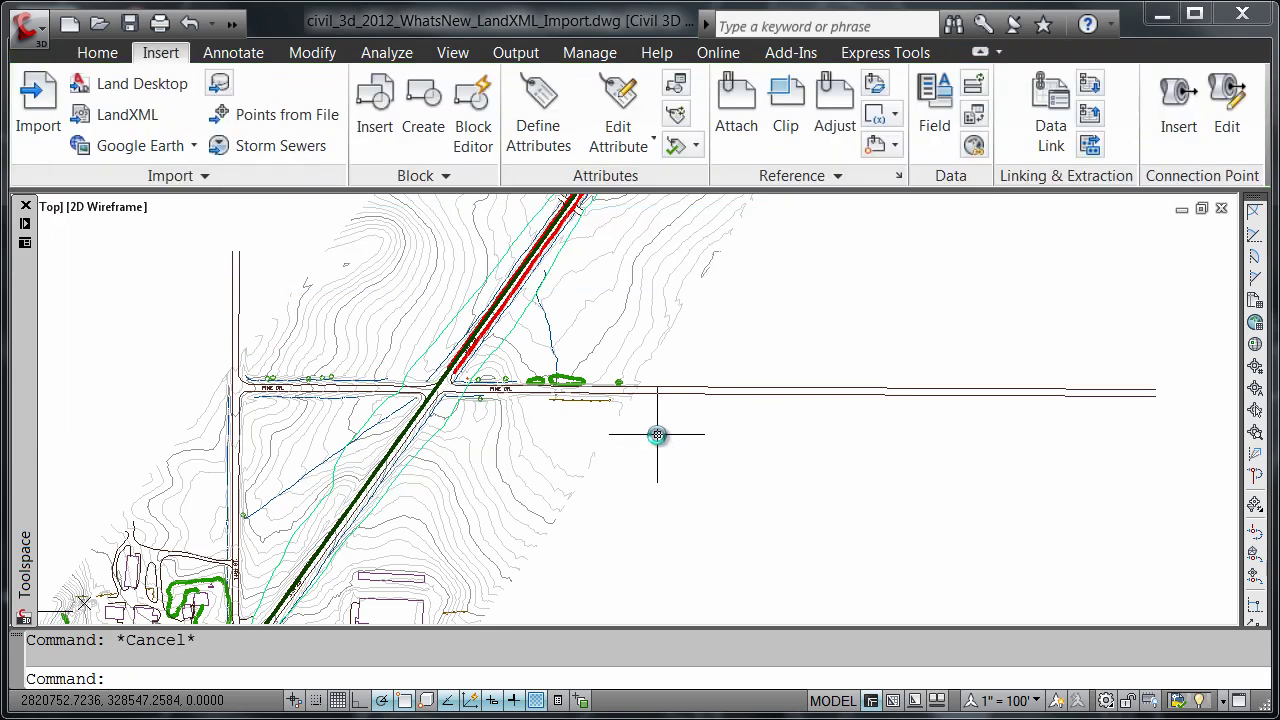
mouse_move(32, 370)
right_click(150, 280)
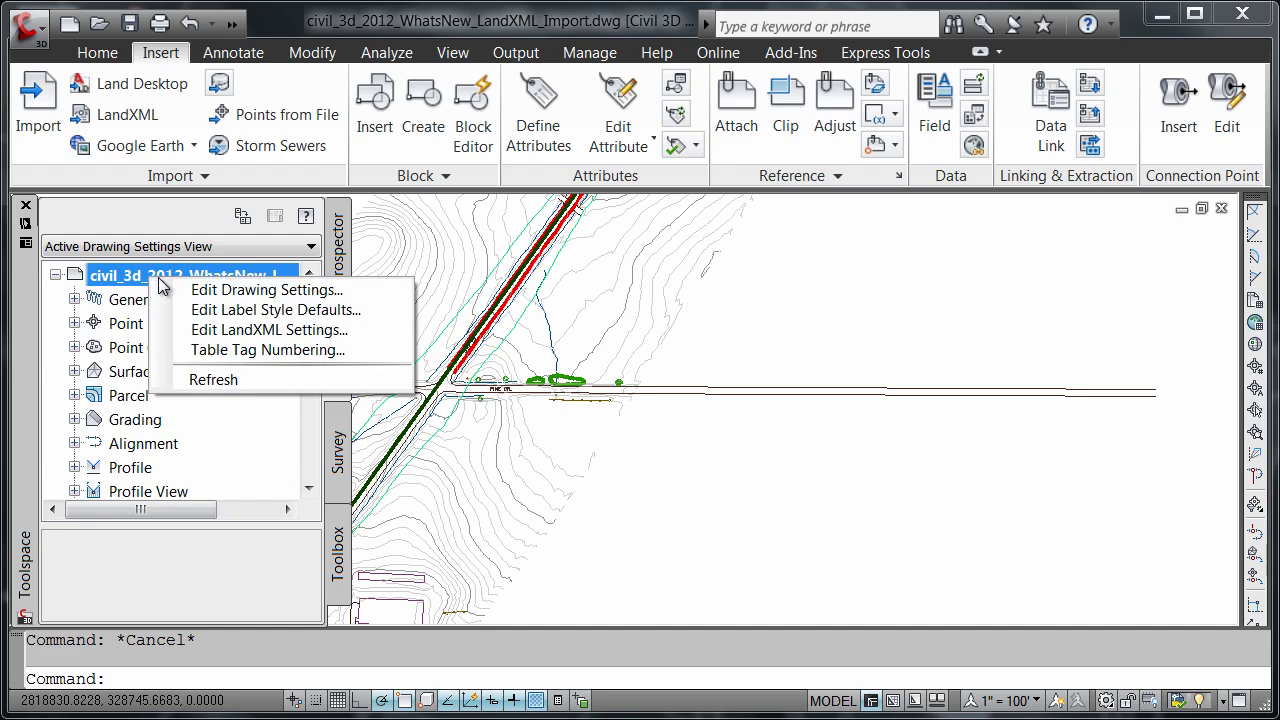
click(217, 330)
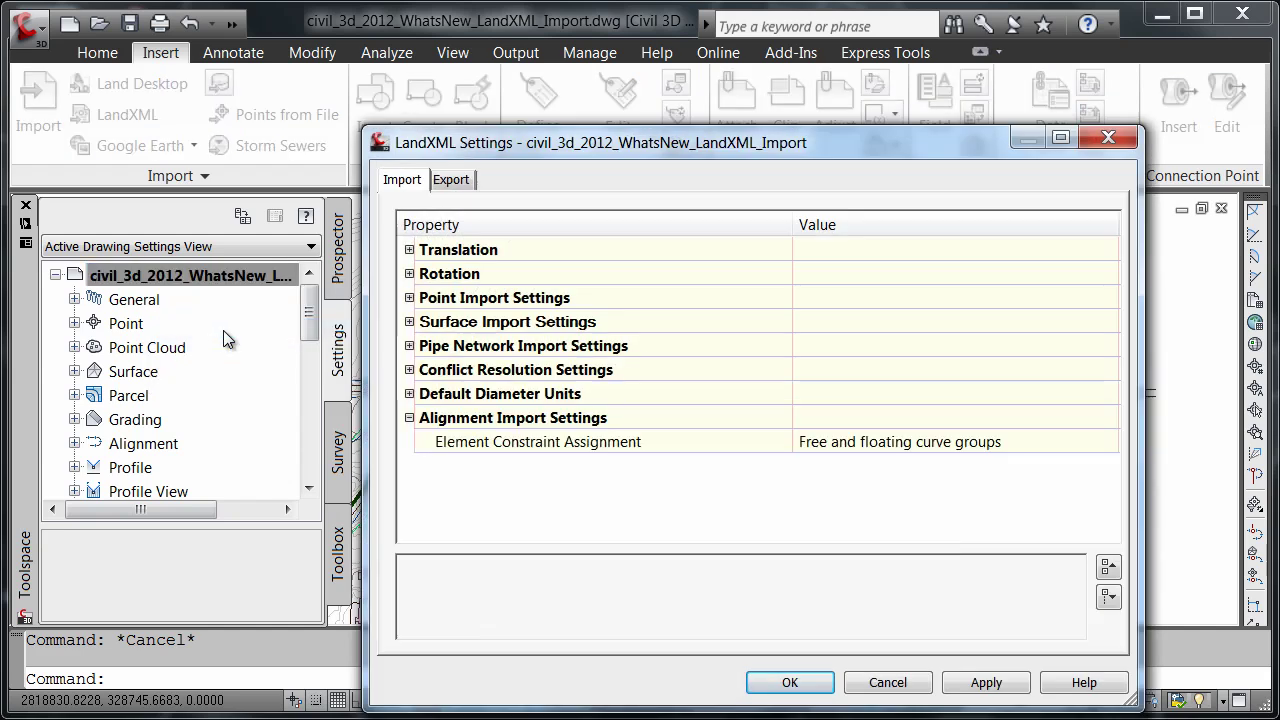
click(906, 452)
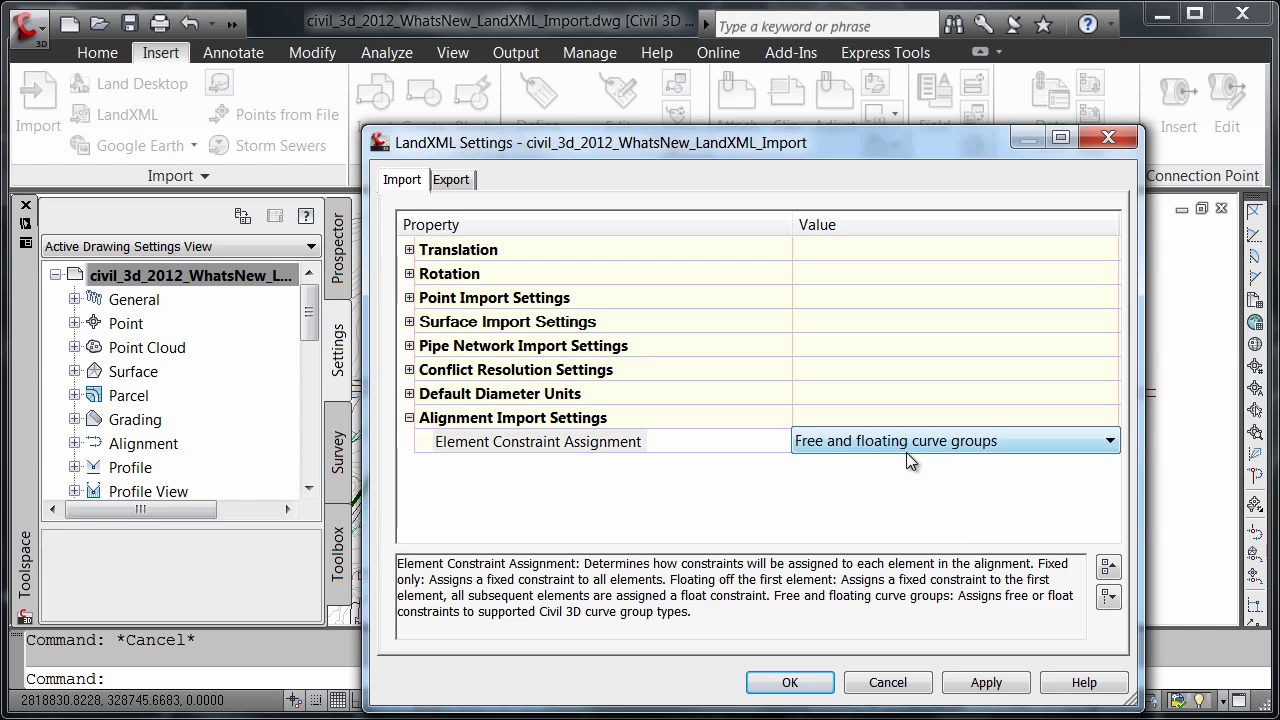
click(906, 451)
click(857, 465)
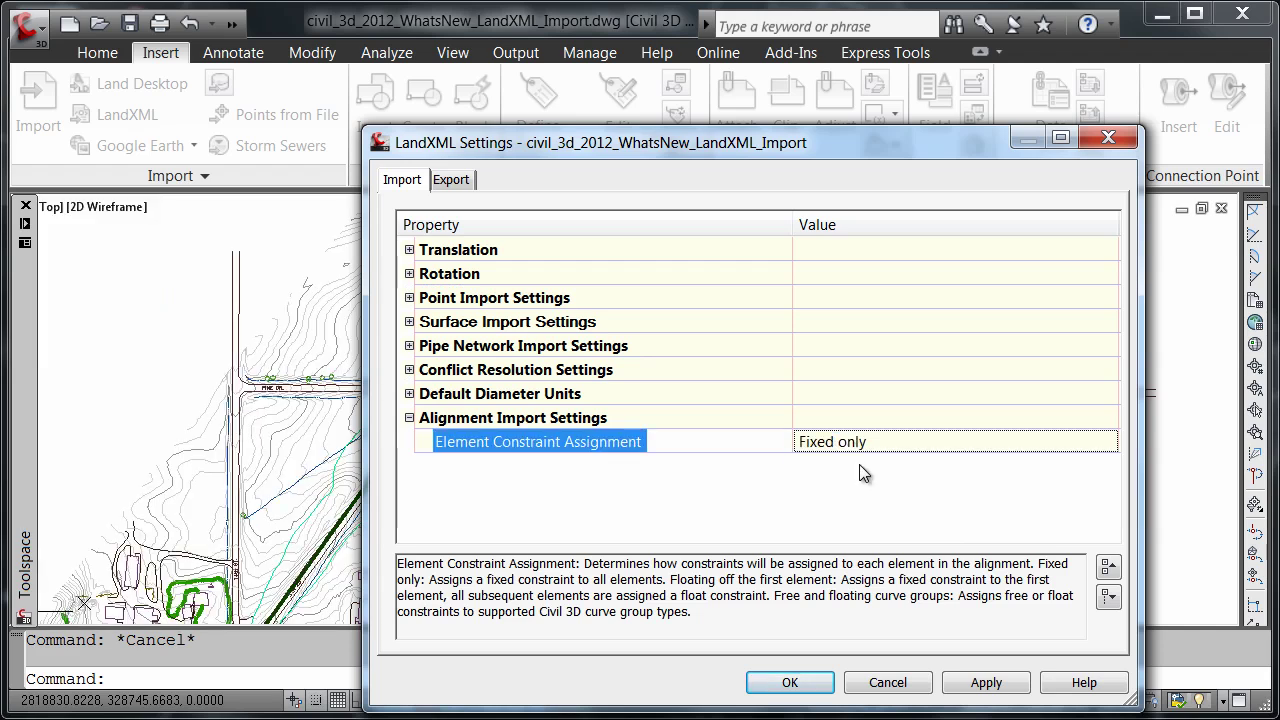
click(789, 680)
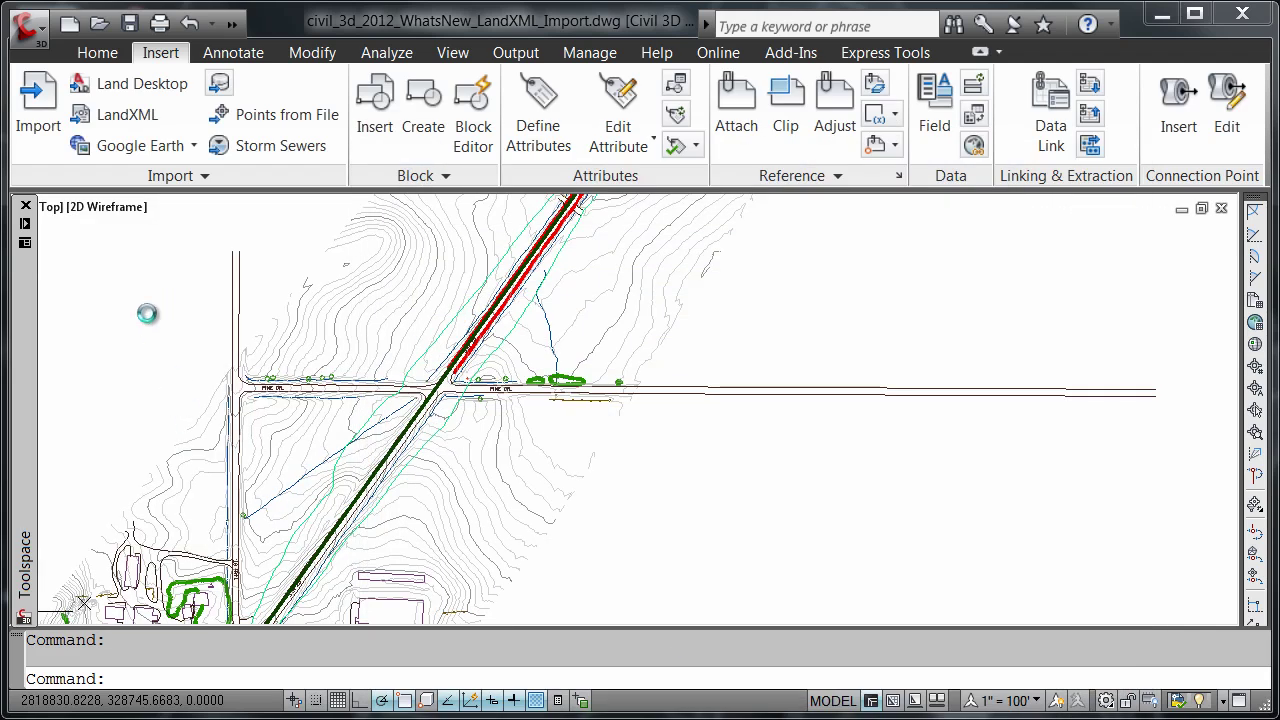
Re-import Pine Drive_Export.xml through LandXML into the drawing.
click(127, 114)
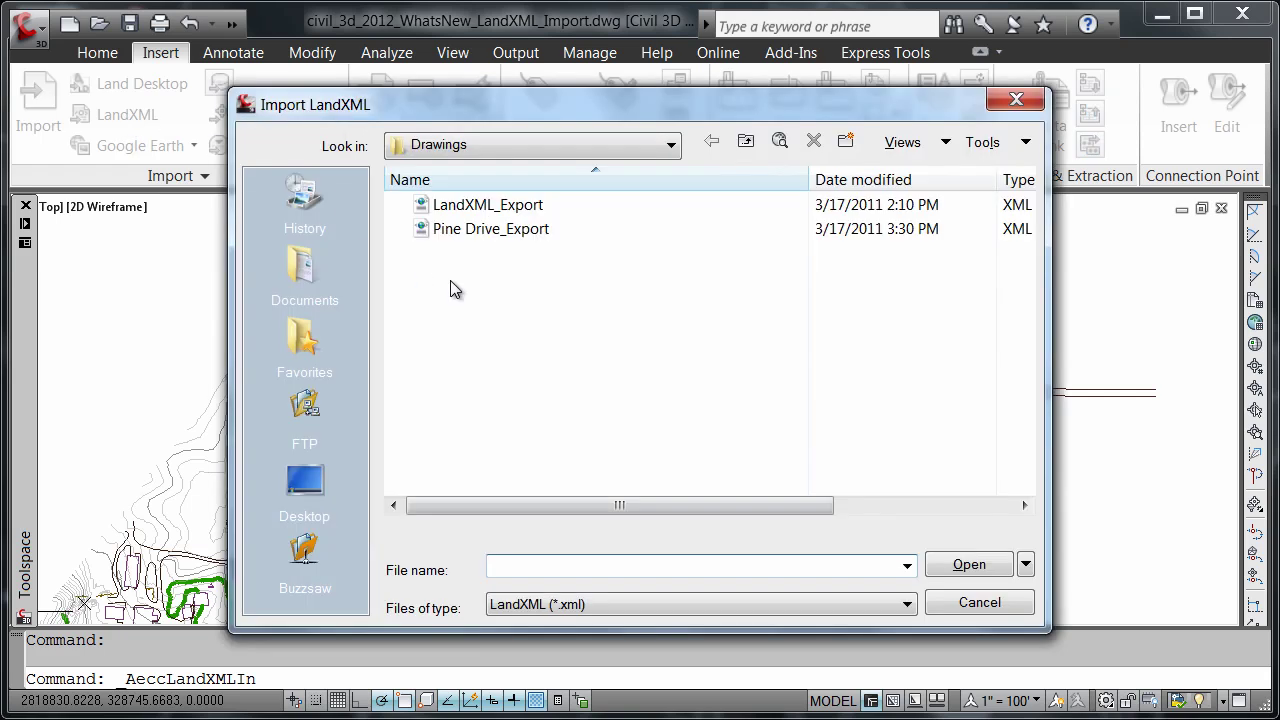
click(494, 233)
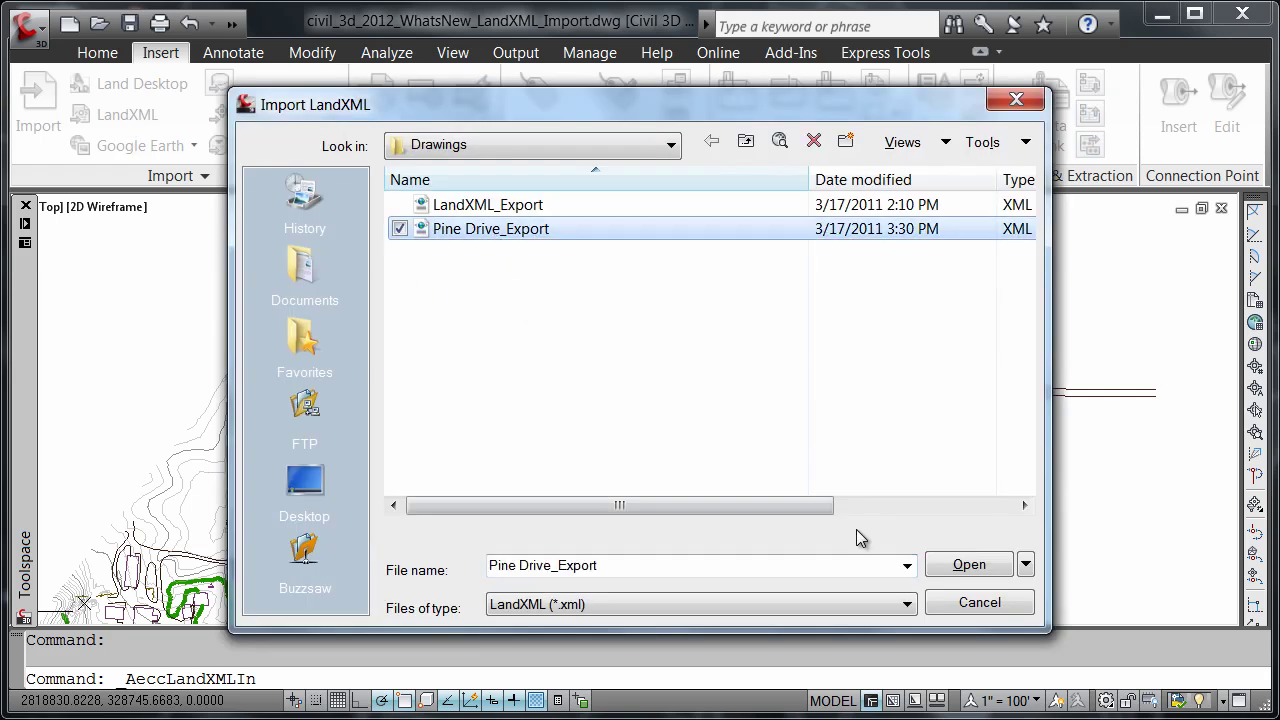
click(949, 566)
click(630, 562)
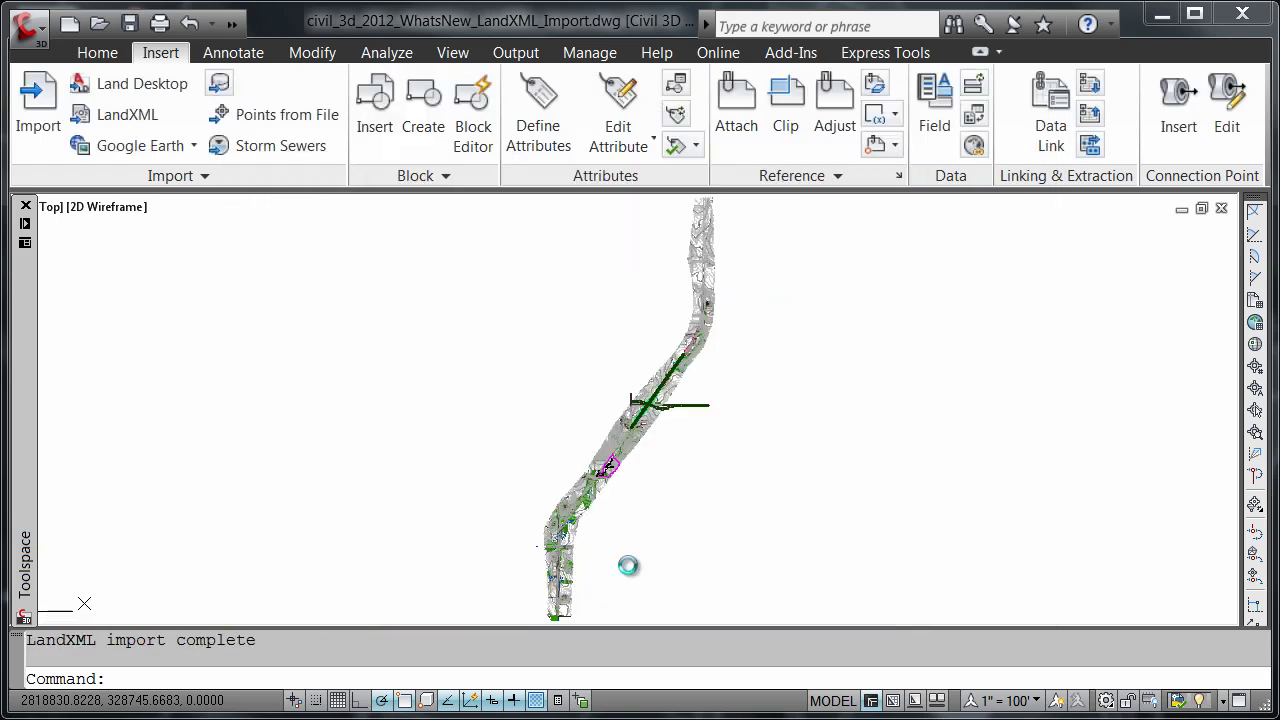
scroll(666, 411, up, 5)
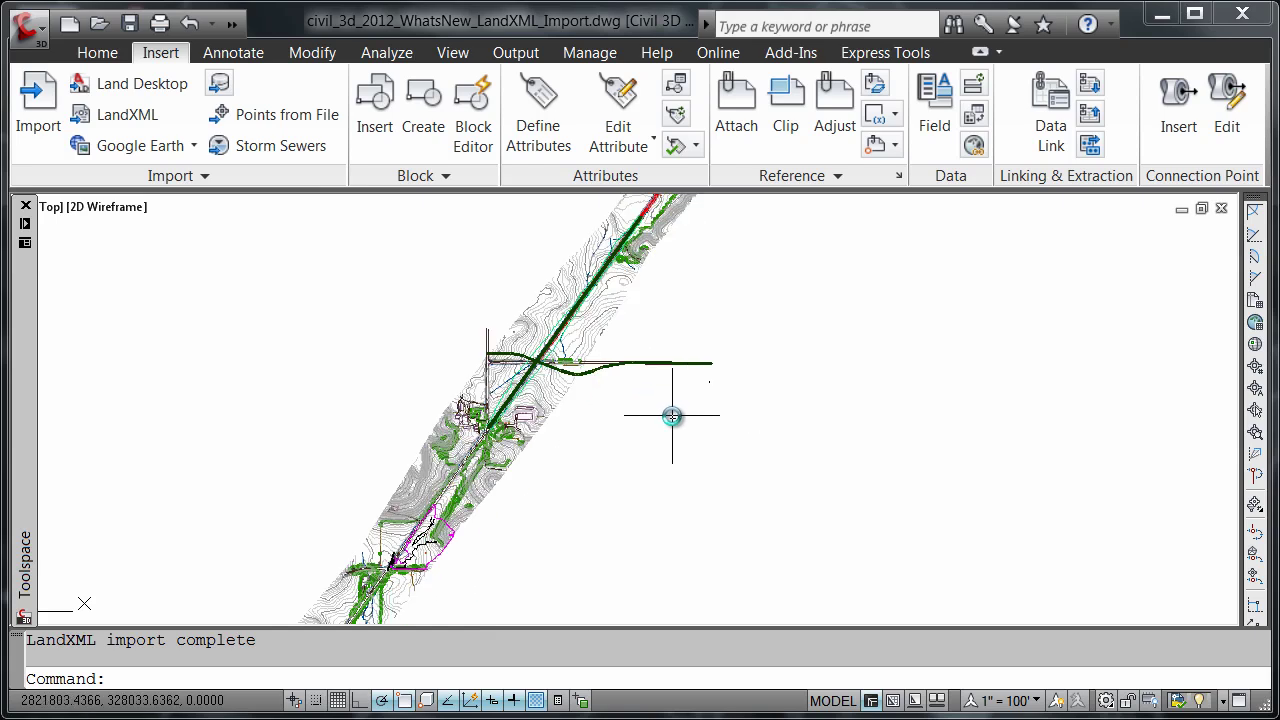
List the re-imported Pine Drive entities in the grid, now all Not Constrained (Fixed).
click(509, 332)
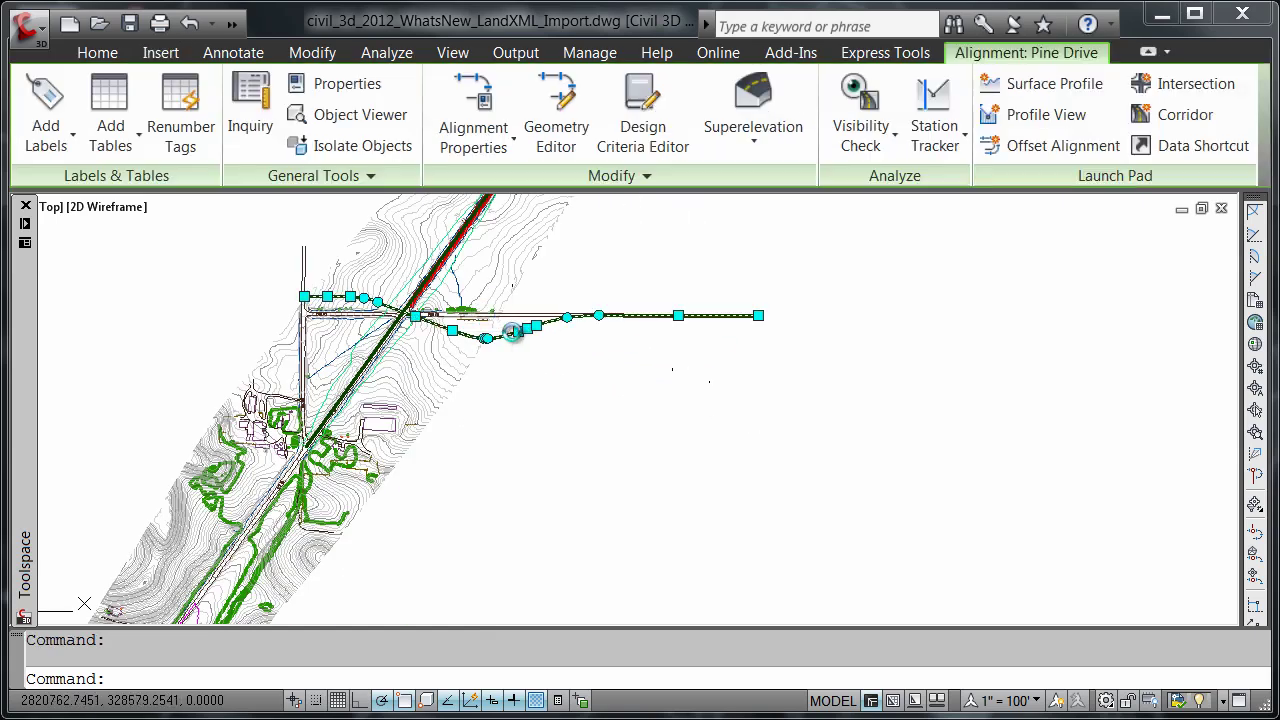
click(553, 108)
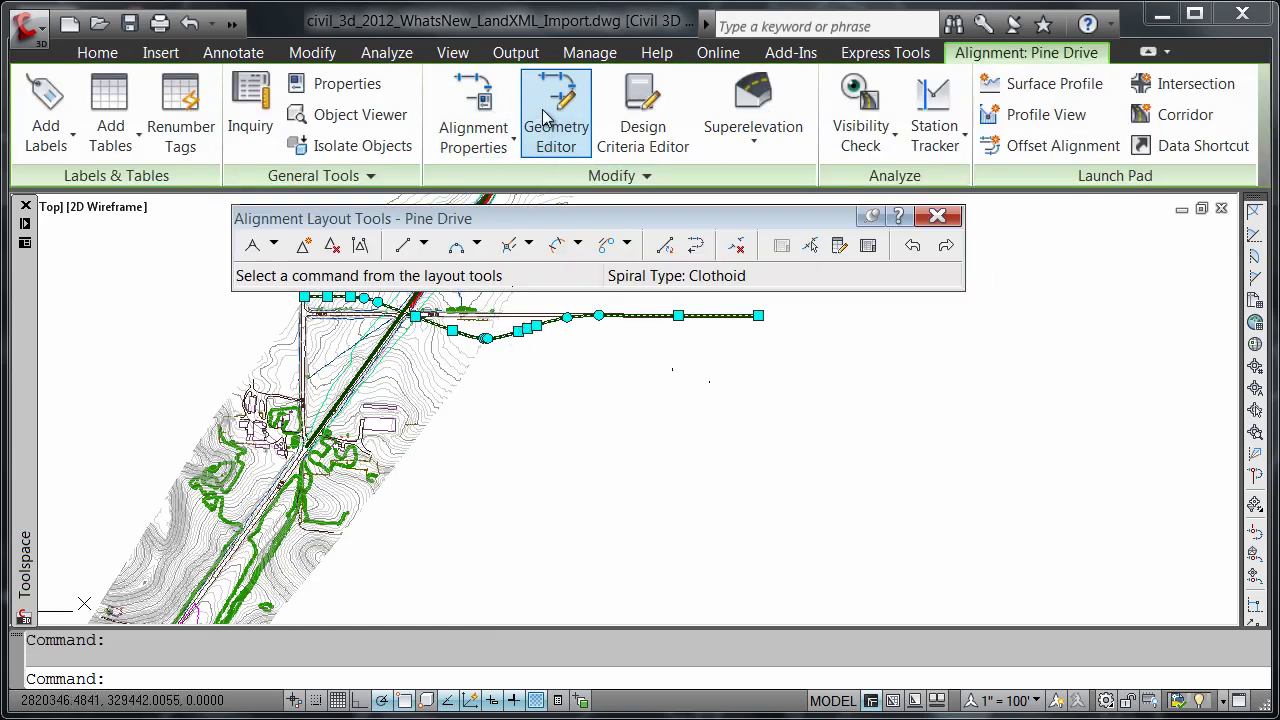
click(867, 247)
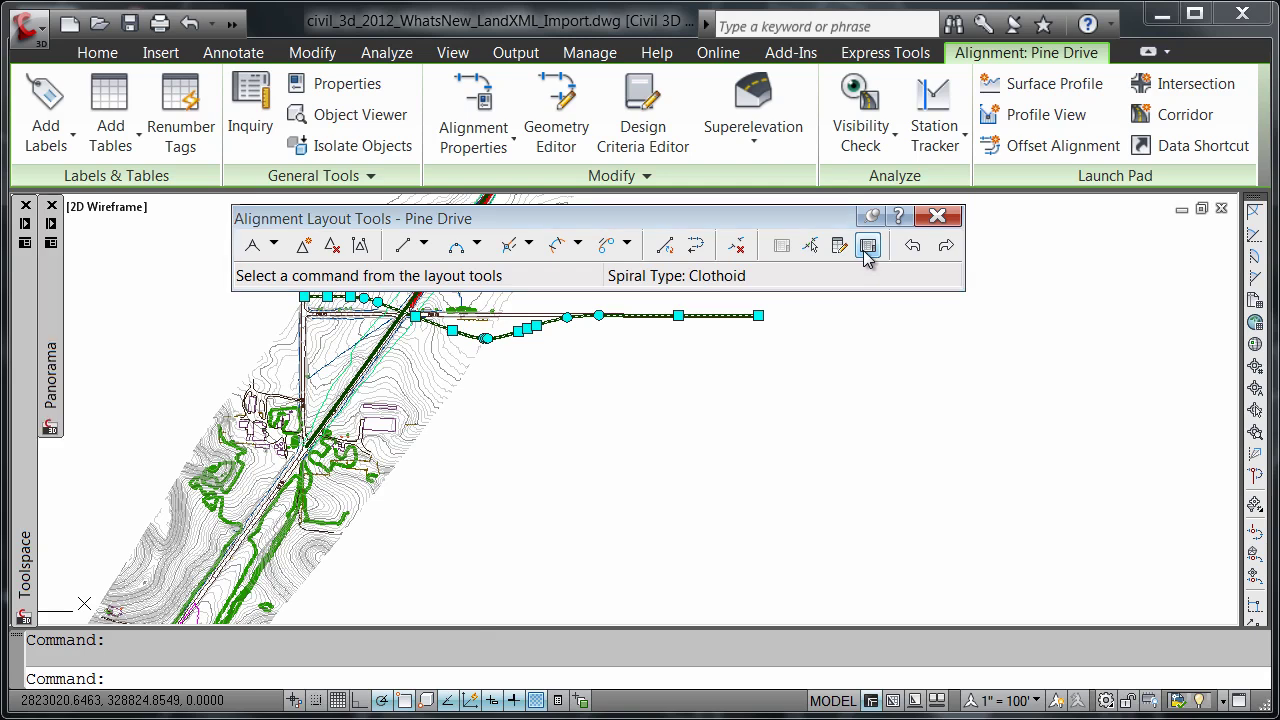
mouse_move(52, 225)
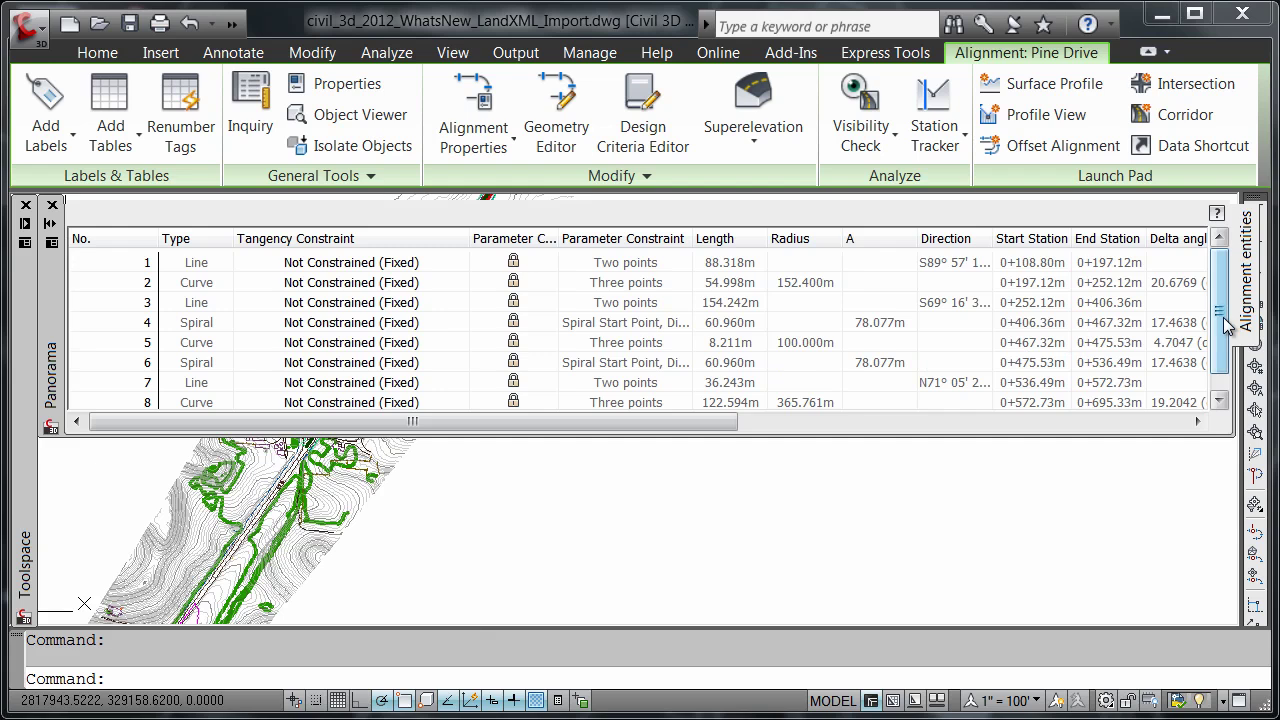
Zoom the civil_3d_2012_WhatsNew_Design_Checks drawing to show the Pine Drive alignment crossing another alignment.
scroll(1228, 325, down, 1)
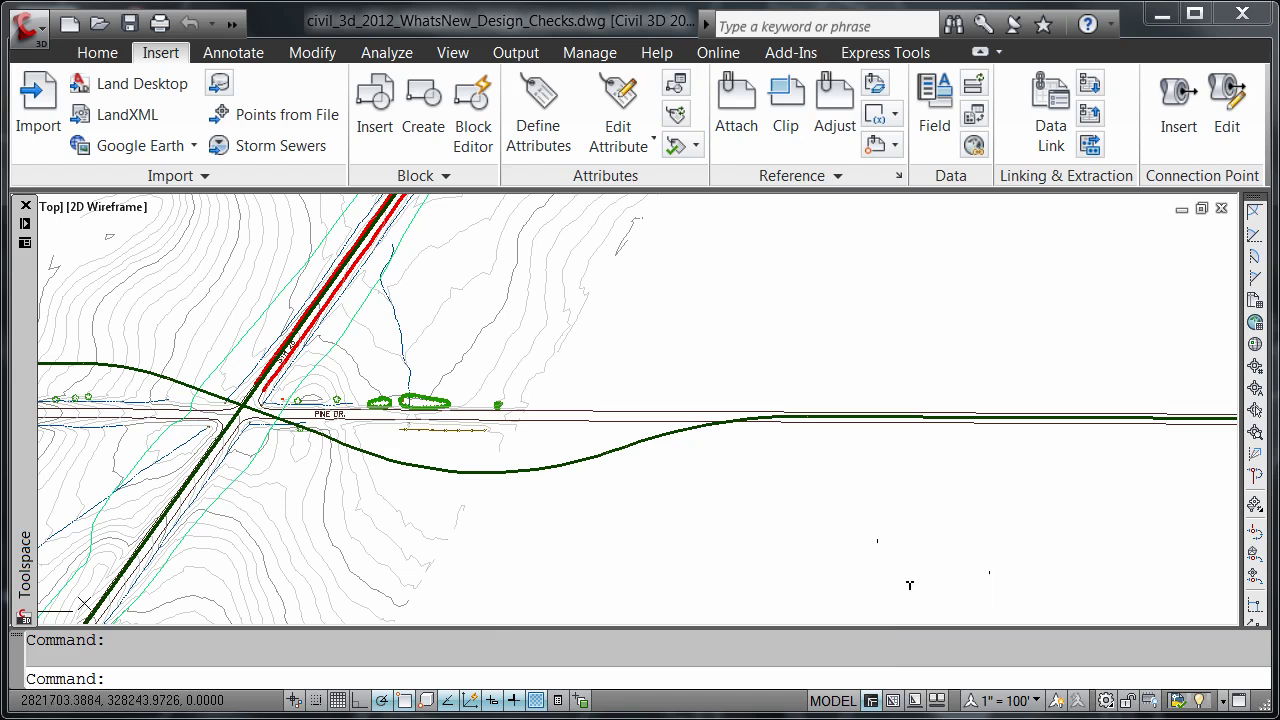
Enable Check for tangency between elements on Pine Drive's Design Criteria tab in Alignment Properties.
key(Escape)
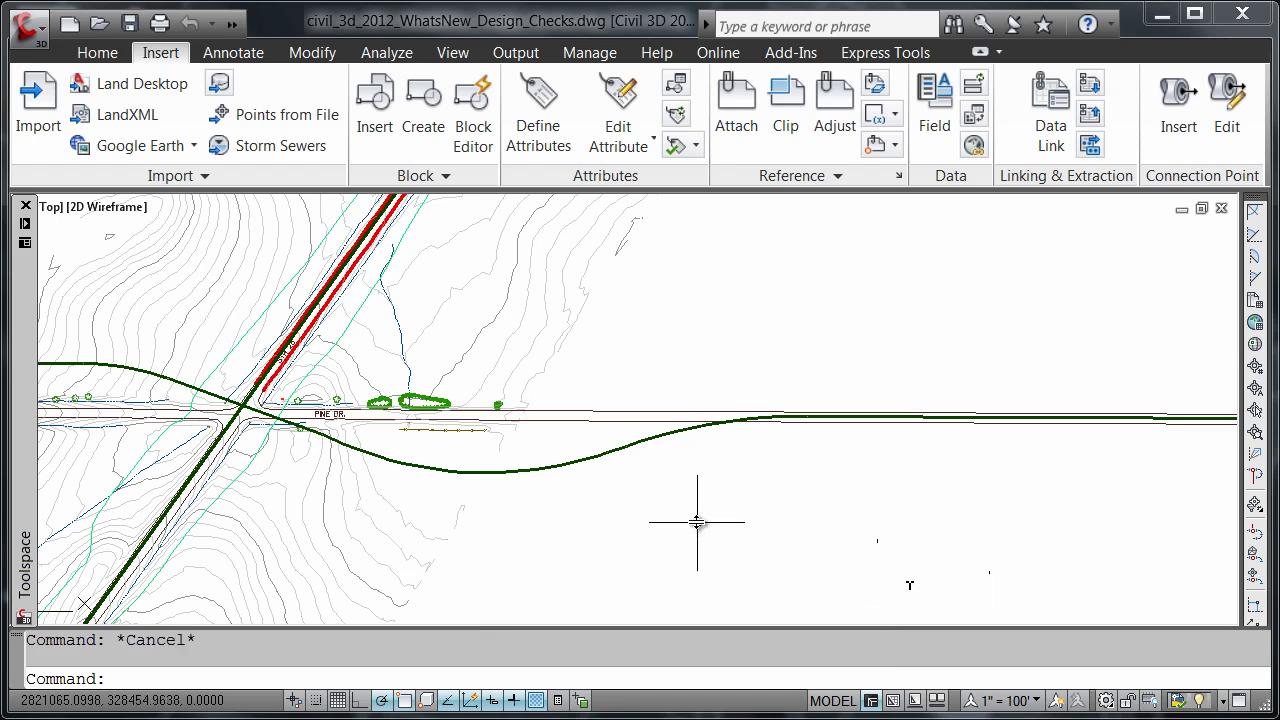
click(618, 450)
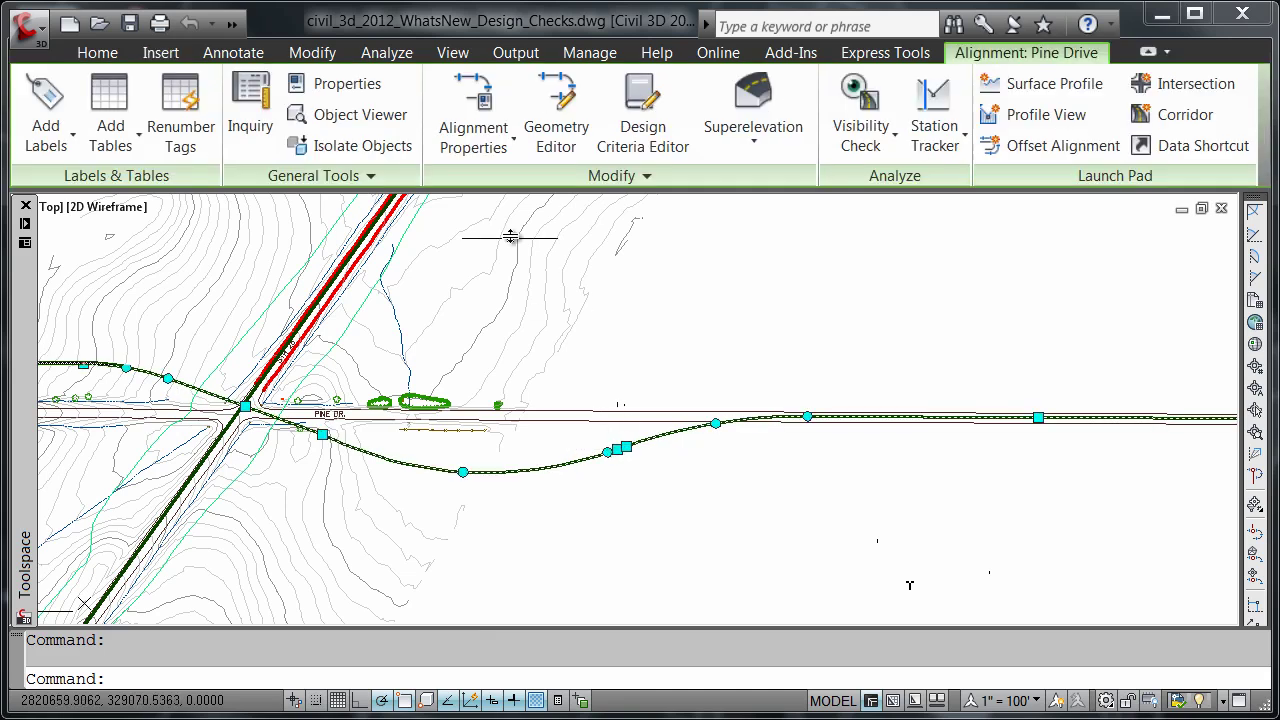
click(495, 103)
click(495, 103)
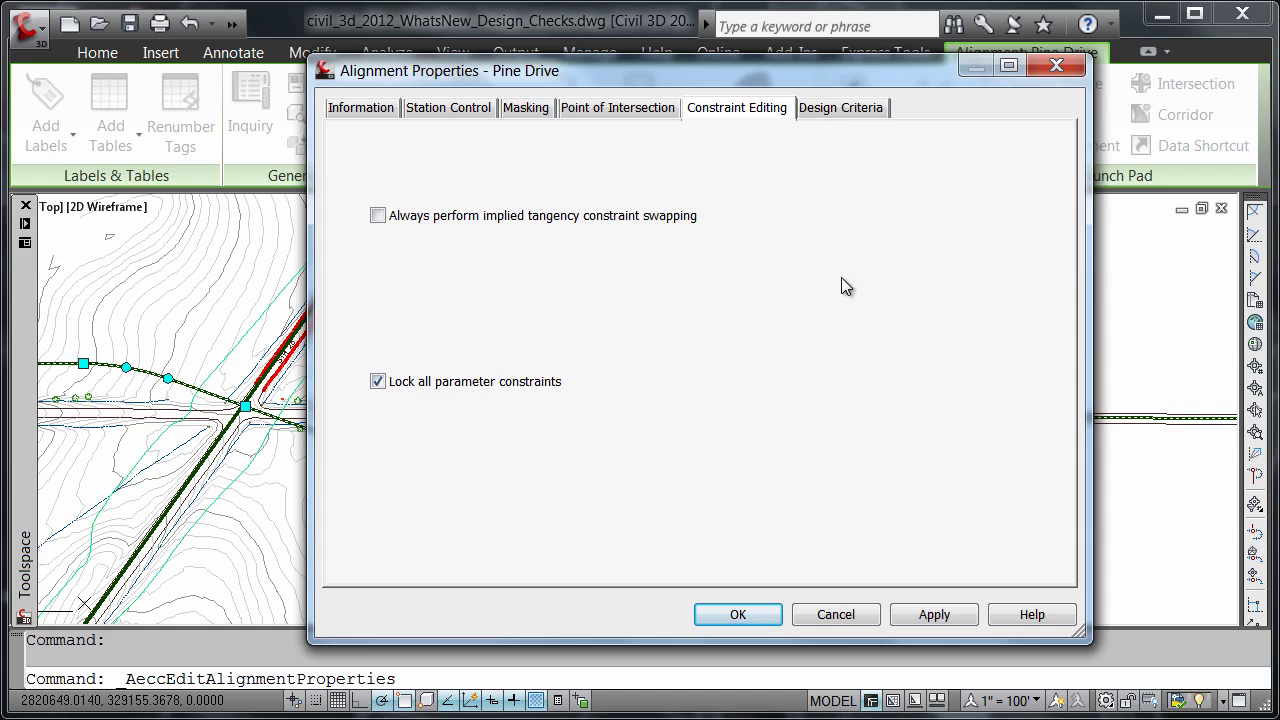
click(825, 112)
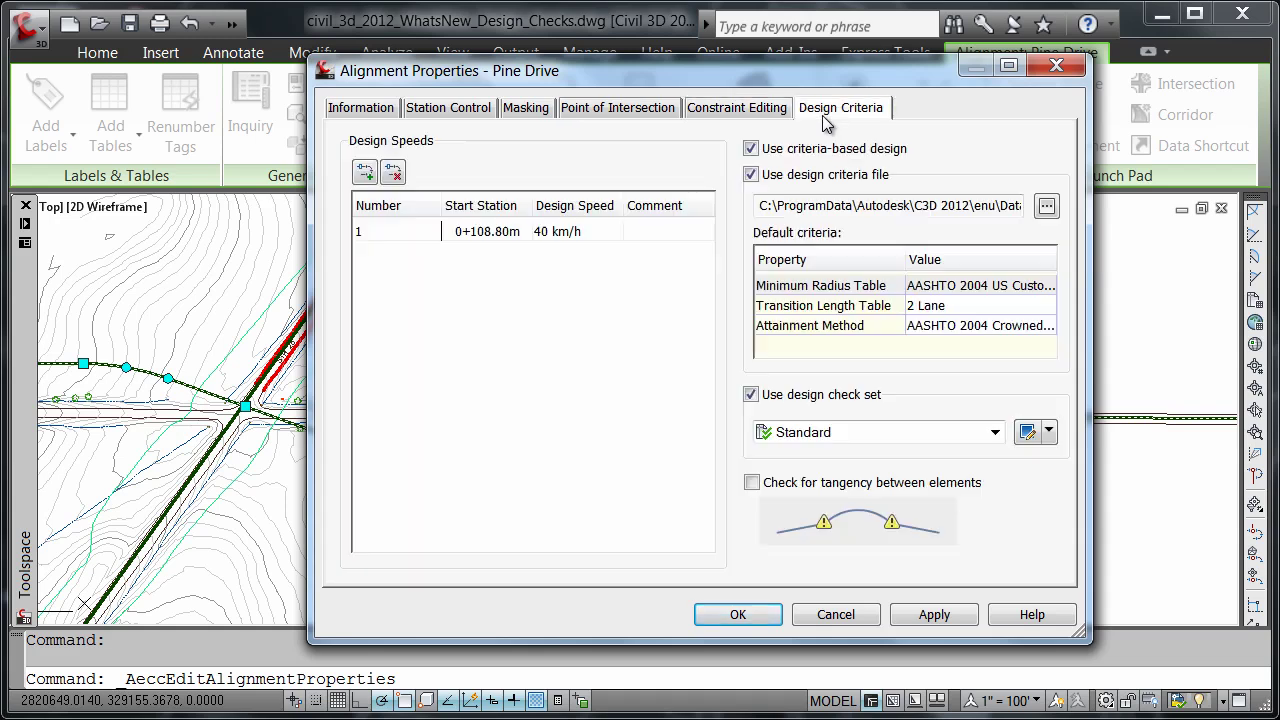
click(751, 483)
click(740, 615)
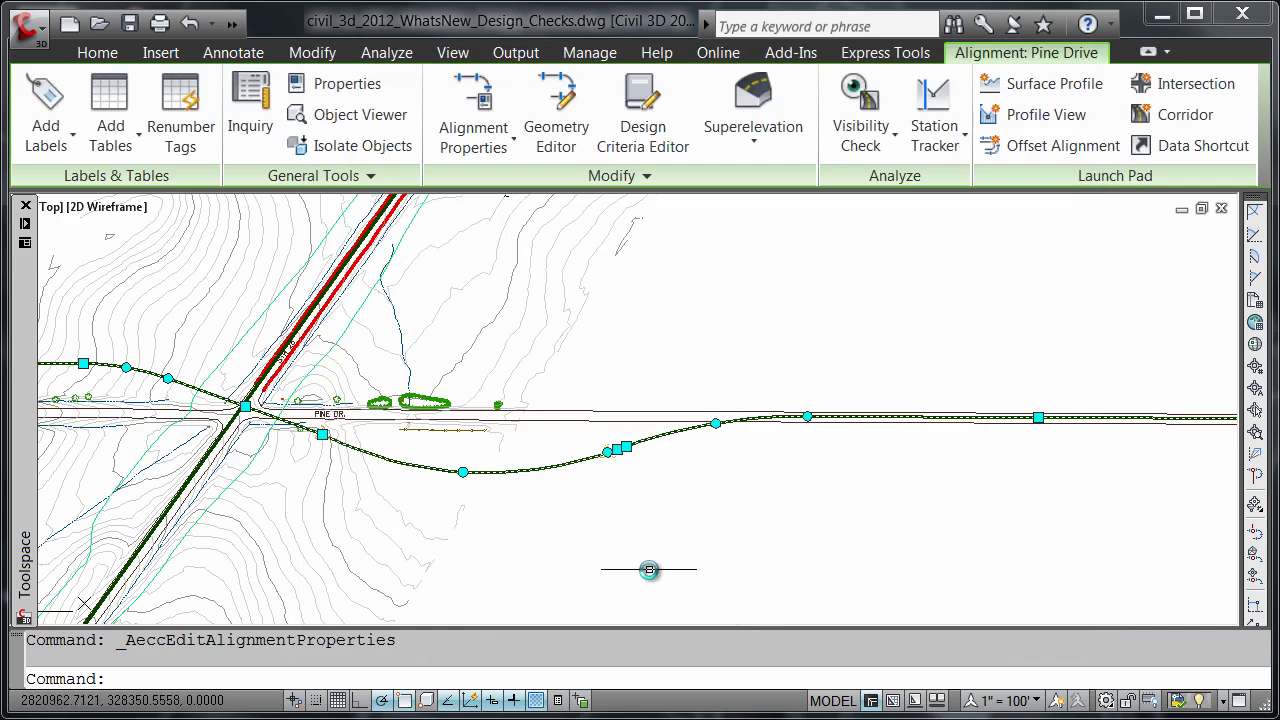
Reveal Pine Drive's warning symbols, then open its entities grid flagging line 3, curve 4, line 5.
scroll(557, 508, up, 2)
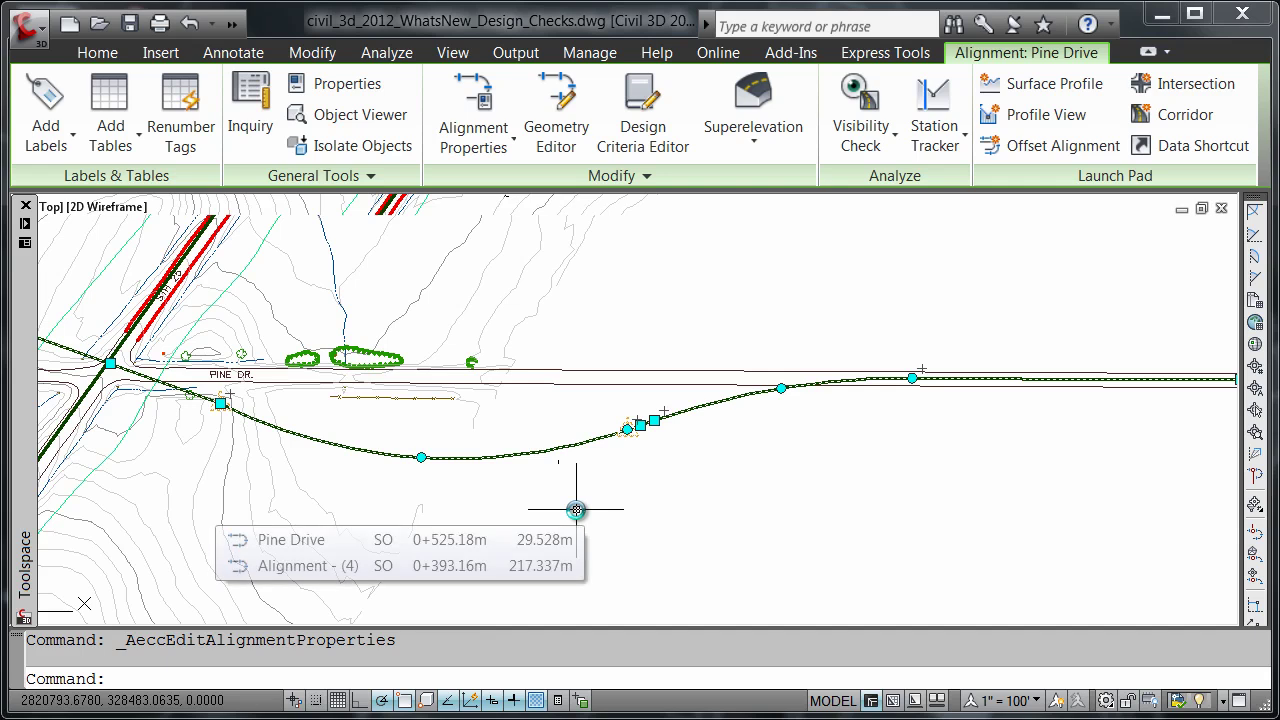
mouse_move(578, 509)
middle_down()
mouse_move(774, 506)
mouse_move(857, 523)
middle_up()
key(Escape)
scroll(857, 523, up, 2)
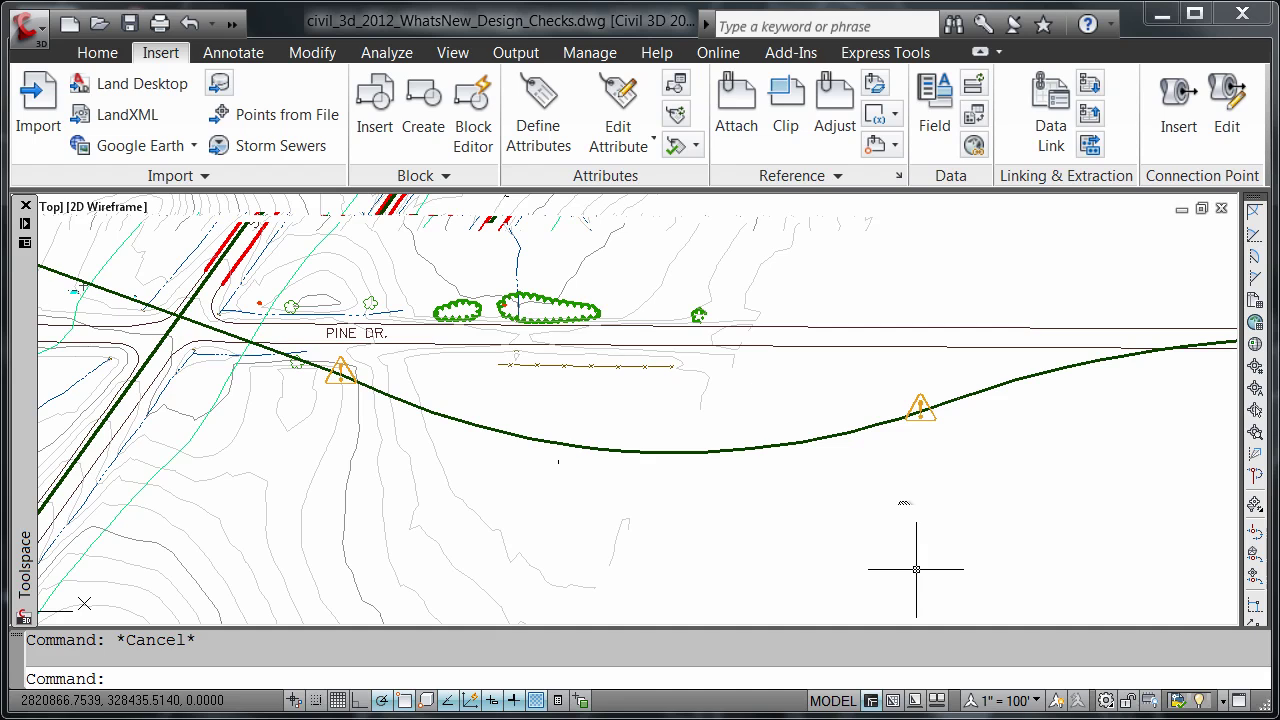
click(818, 442)
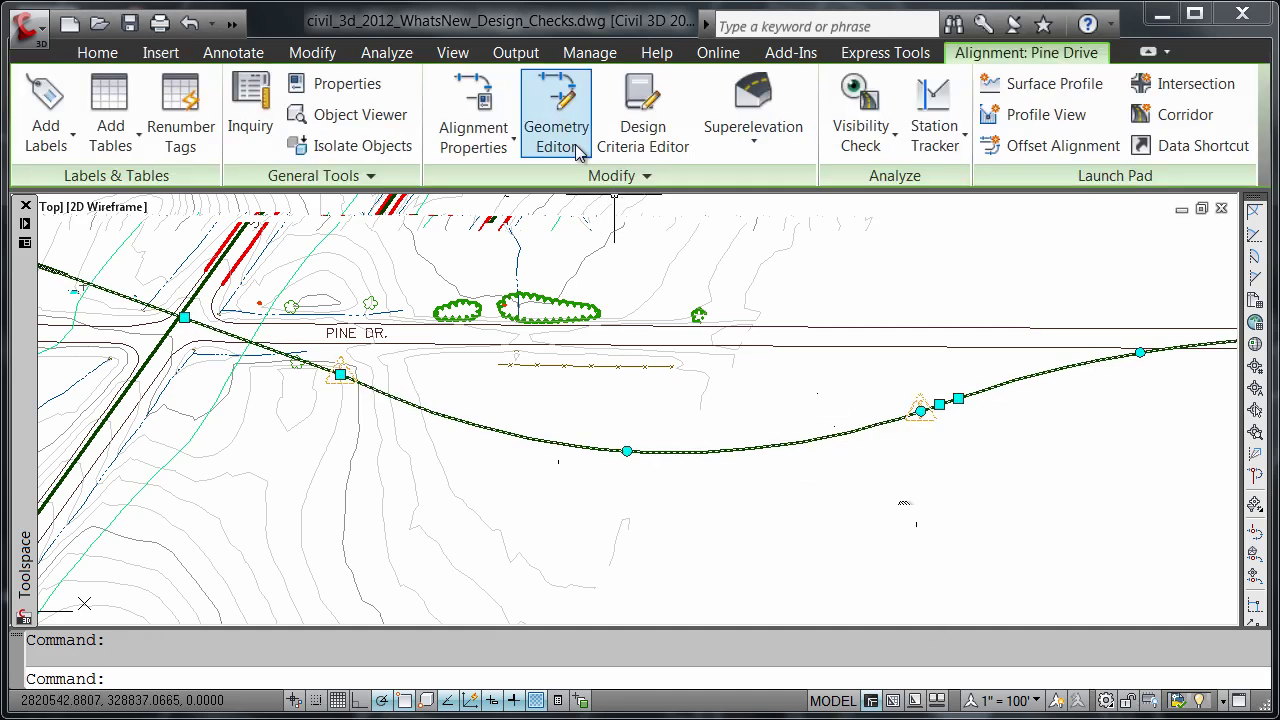
click(556, 105)
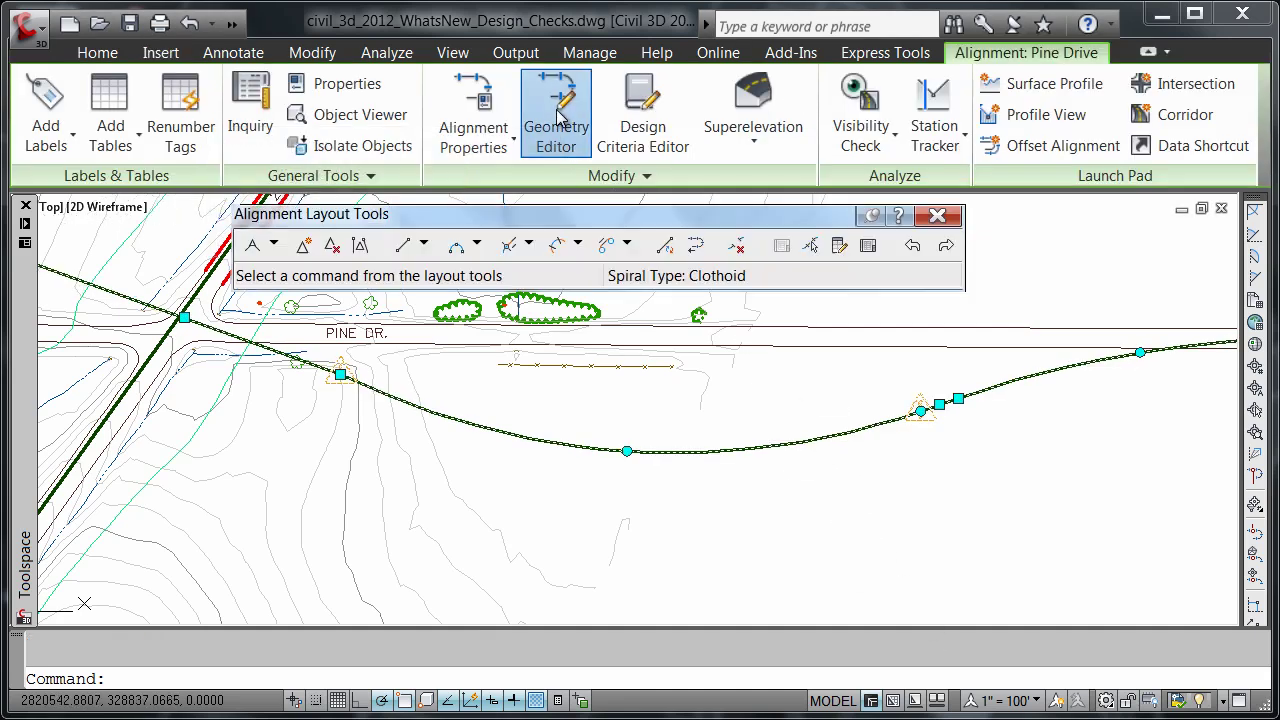
click(868, 245)
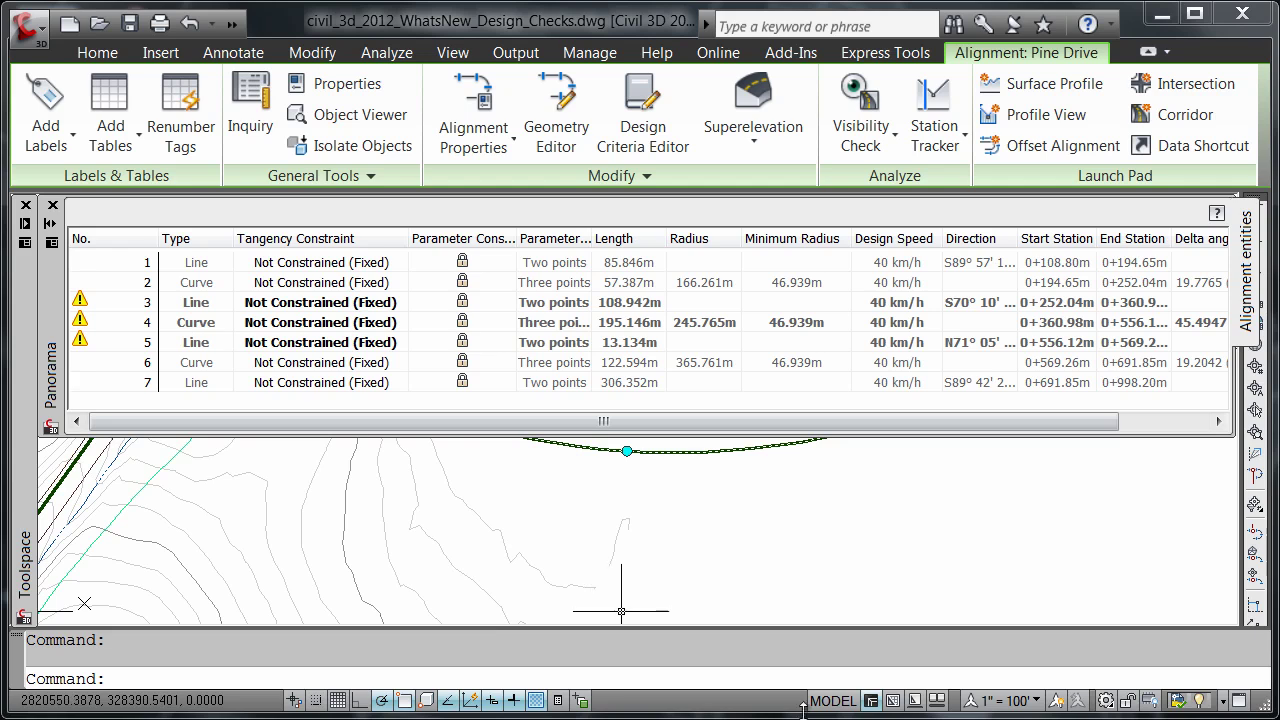
Set curve 4's Tangency Constraint to Constrained on Both Sides (Free) in Panorama.
click(290, 332)
click(290, 332)
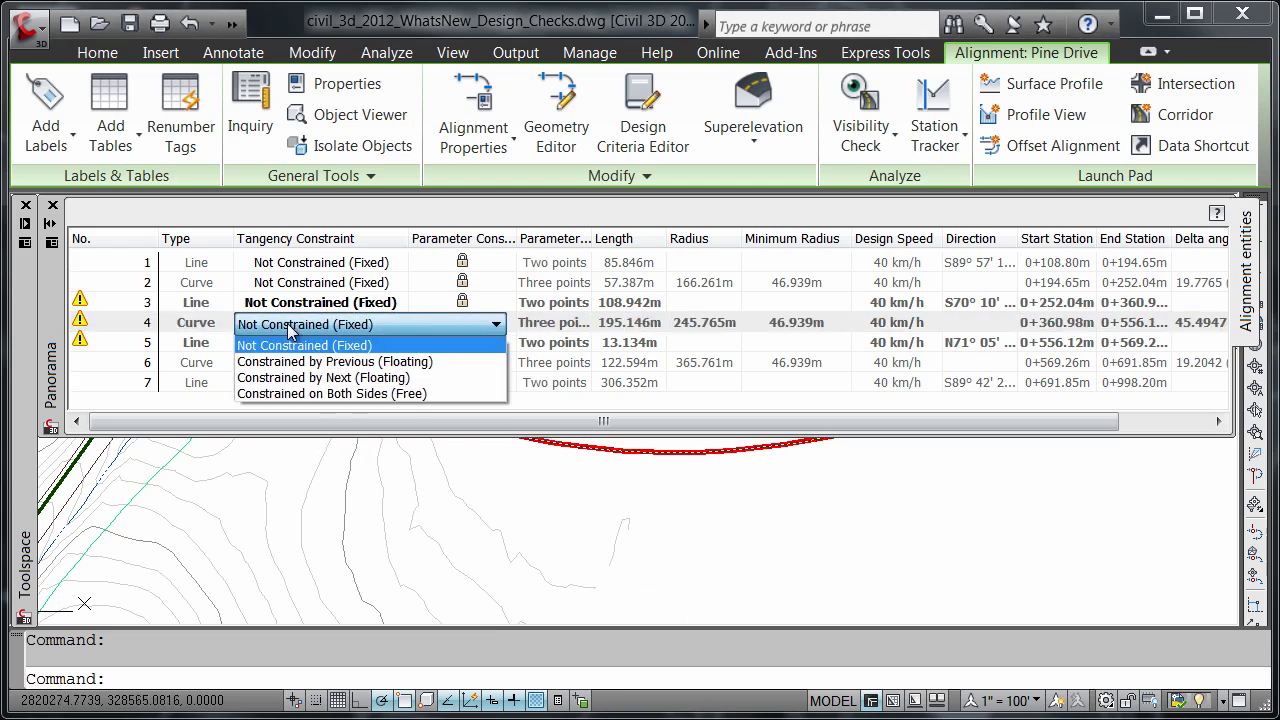
click(315, 394)
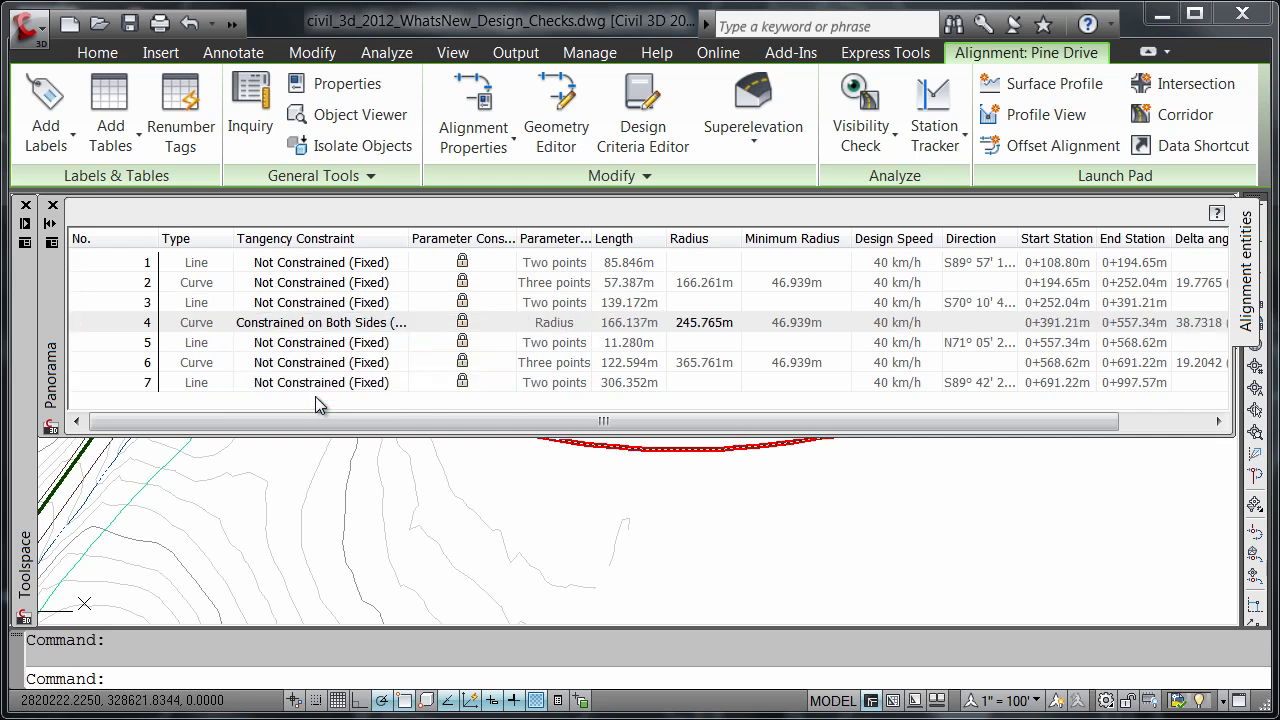